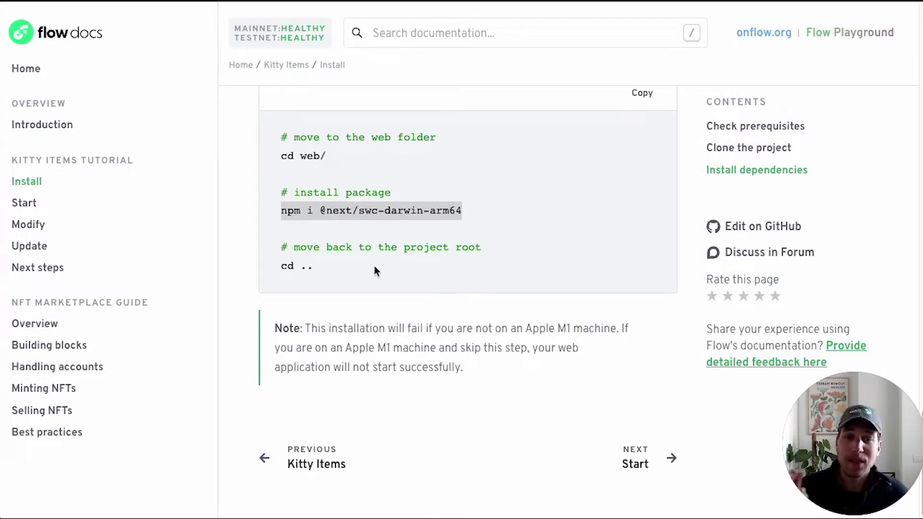
- Go to the Kitty Items tutorial's Start page showing the npm run dev:testnet command
key("super+Tab")
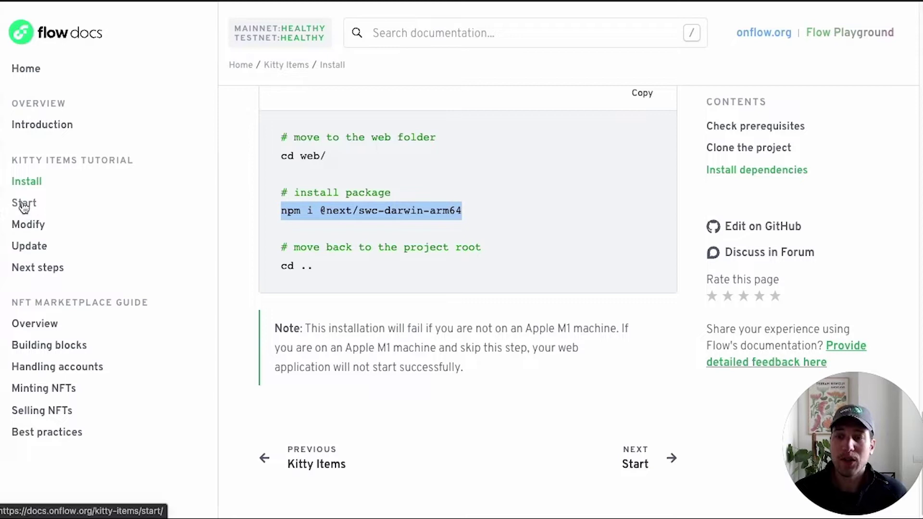
left_click(24, 204)
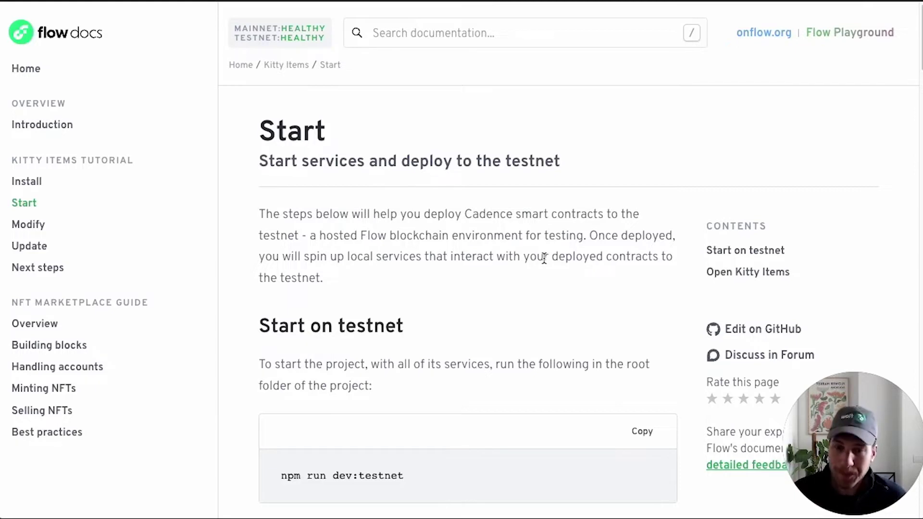
scroll(379, 268, "down", 3)
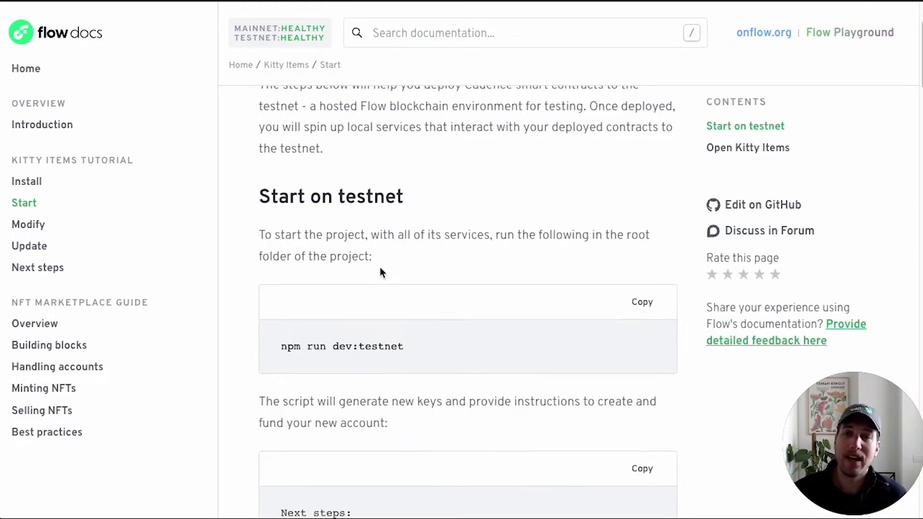
scroll(394, 288, "up", 3)
scroll(411, 298, "down", 1)
scroll(412, 291, "up", 1)
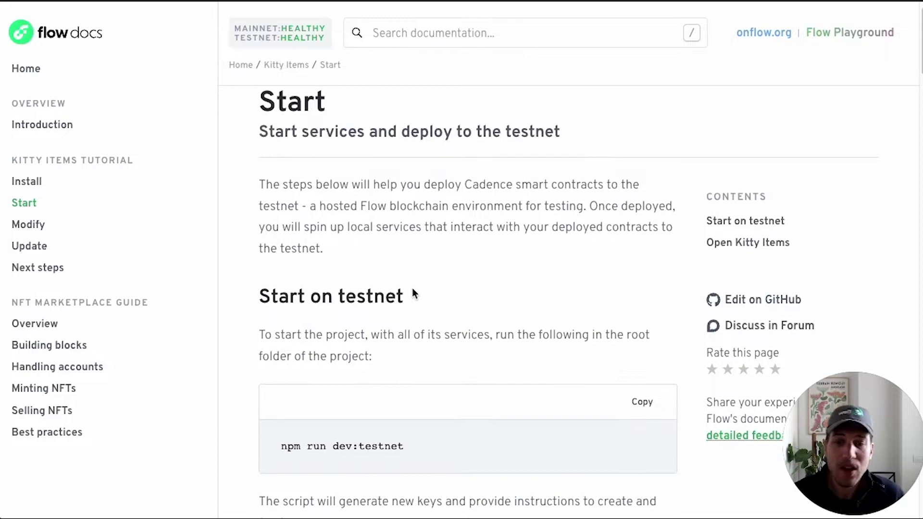
scroll(412, 292, "up", 1)
scroll(463, 311, "down", 9)
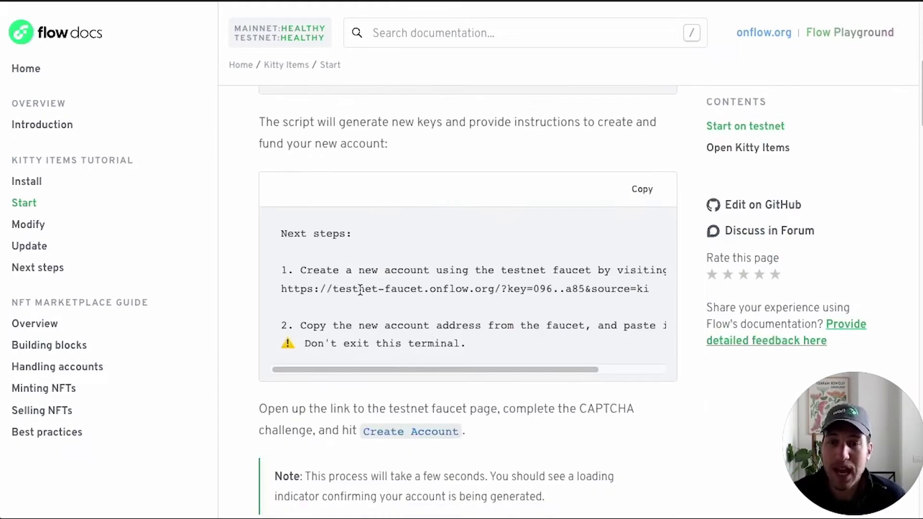
scroll(356, 286, "up", 2)
scroll(410, 266, "up", 3)
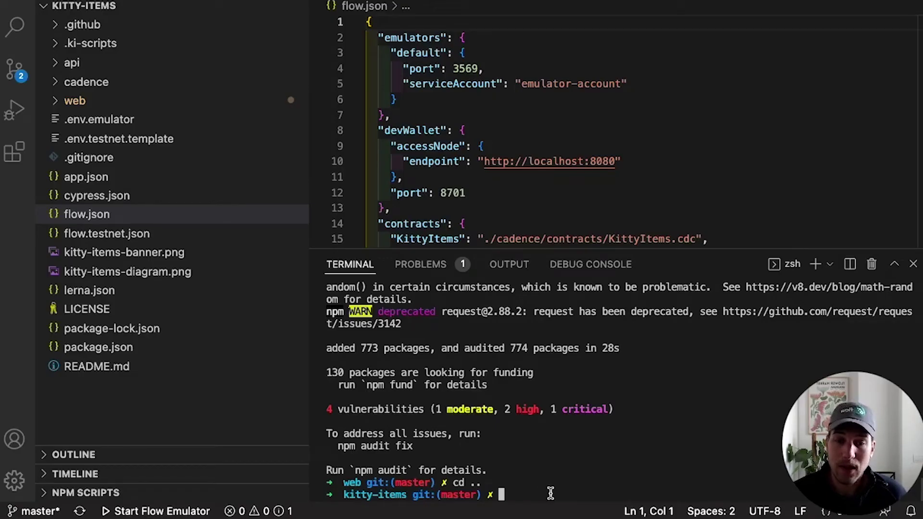
- Clear the terminal and run npm run dev:testnet to get the faucet link and address prompt
type("clear")
key("Return")
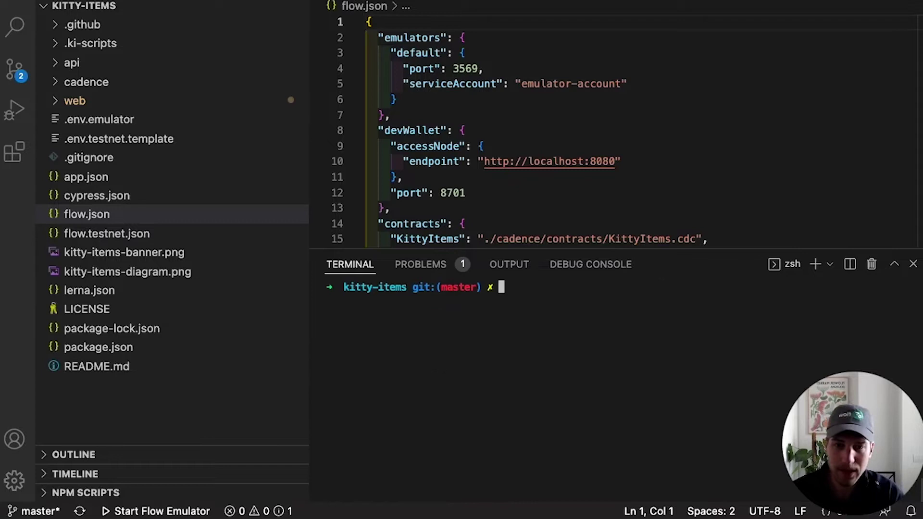
type("npm run dev:test")
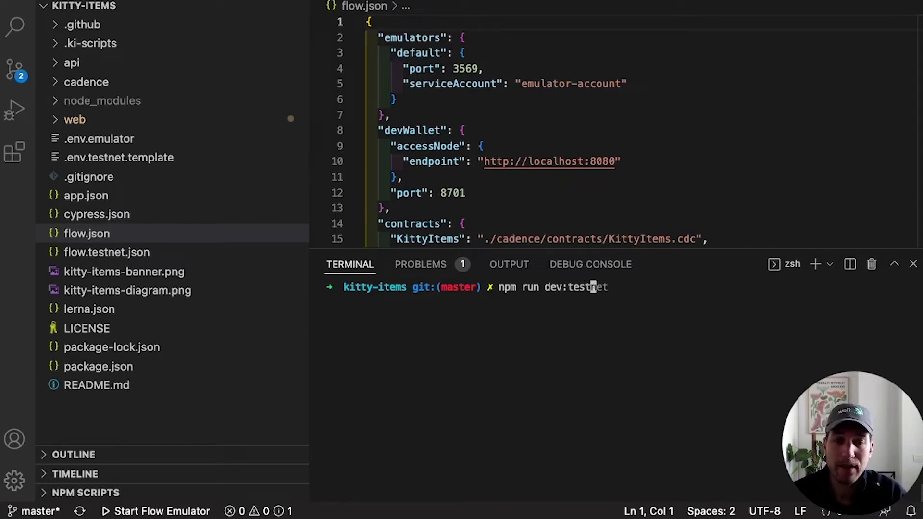
key("Right")
key("Return")
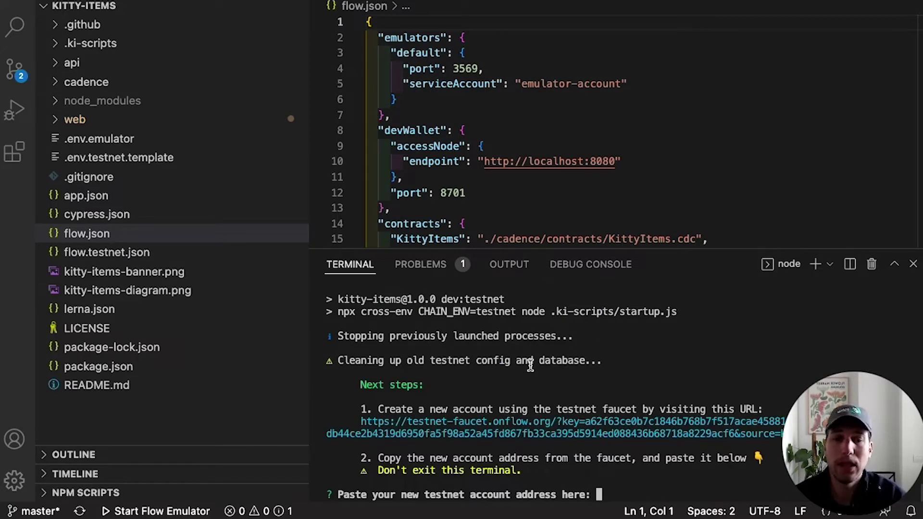
scroll(530, 365, "up", 1)
scroll(530, 365, "down", 1)
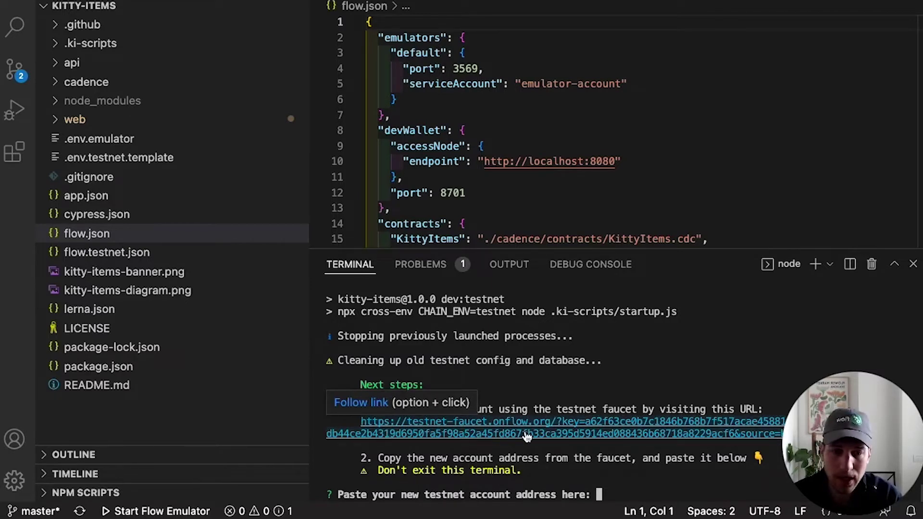
- Open the faucet's Create Account form with the public key, ECDSA_P256 and SHA3_256 prefilled
left_click(526, 434, "alt")
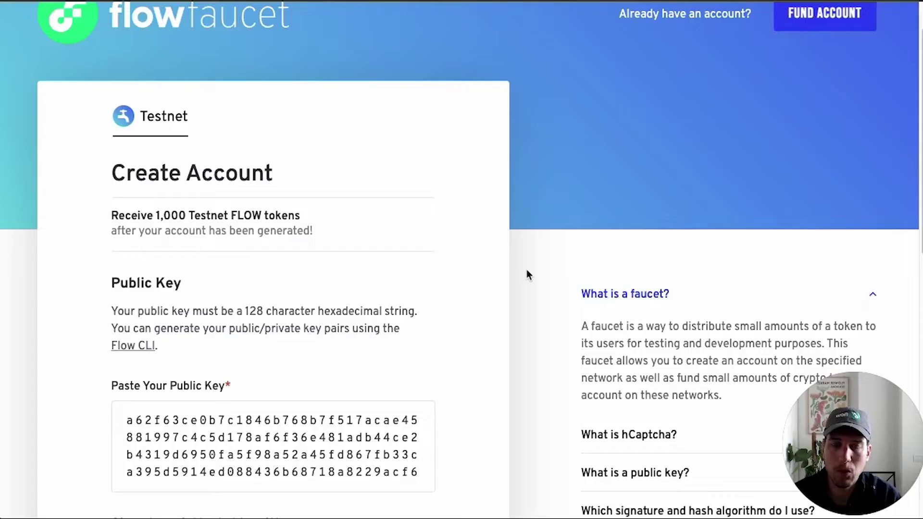
scroll(526, 274, "down", 2)
scroll(526, 274, "up", 3)
scroll(526, 274, "down", 5)
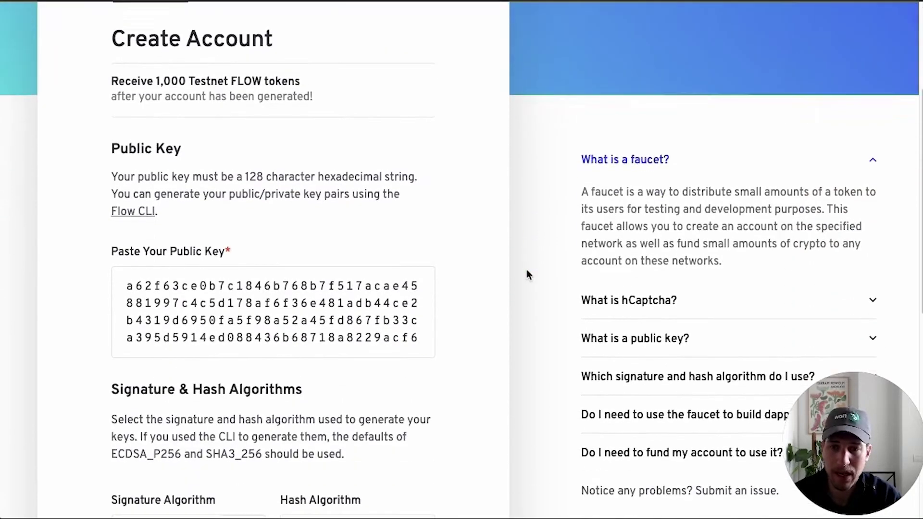
scroll(245, 242, "down", 2)
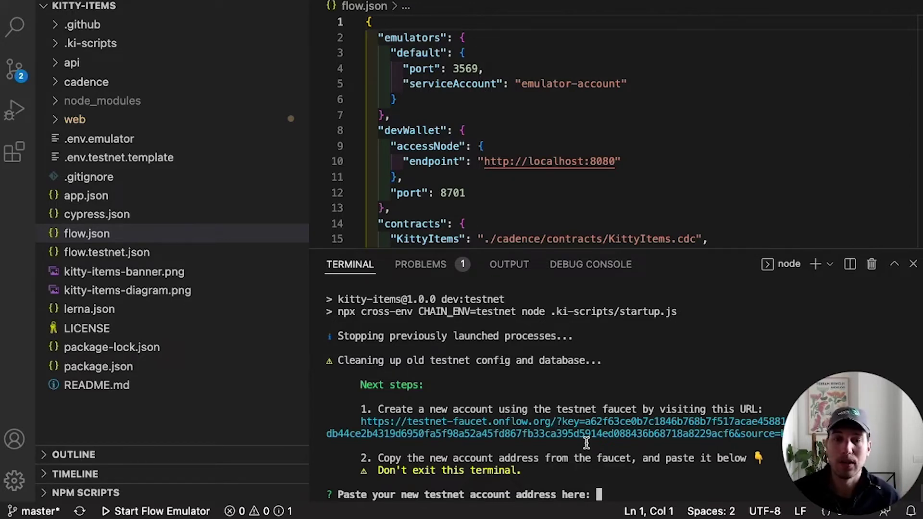
left_click(586, 433, "super")
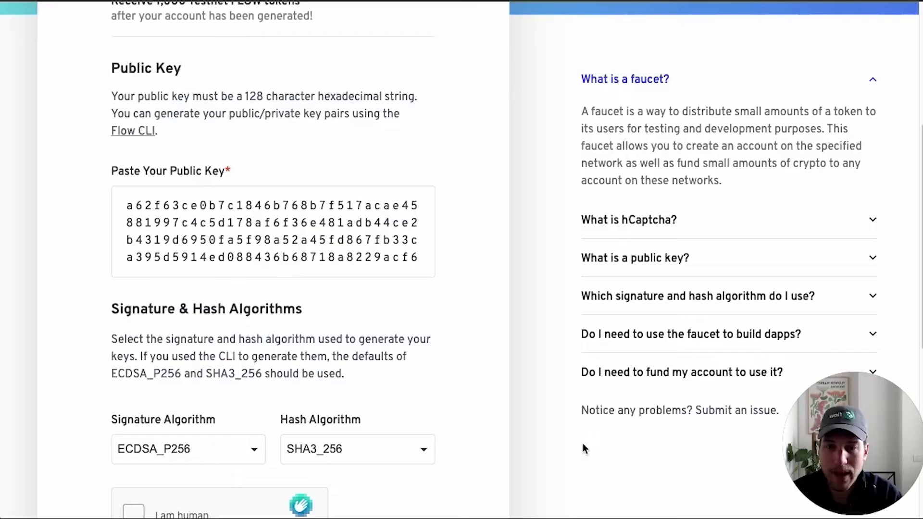
scroll(212, 189, "up", 1)
scroll(212, 189, "down", 1)
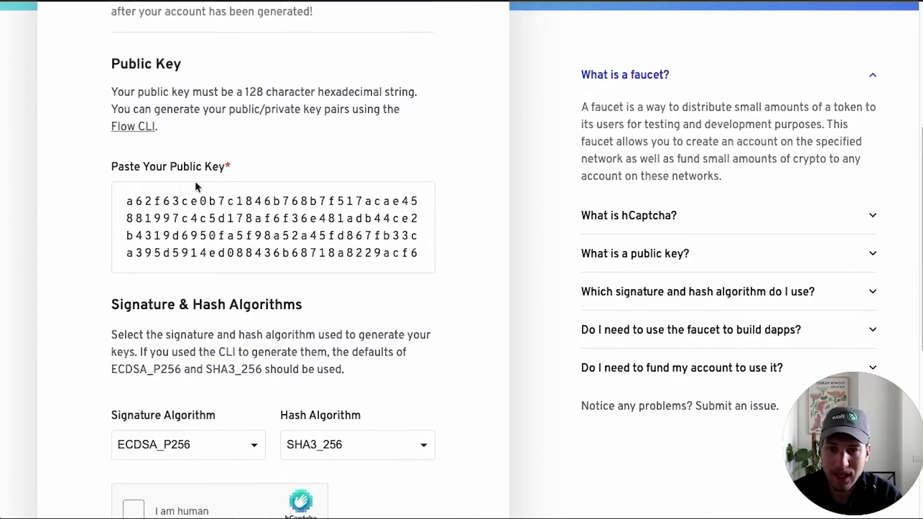
scroll(197, 186, "down", 3)
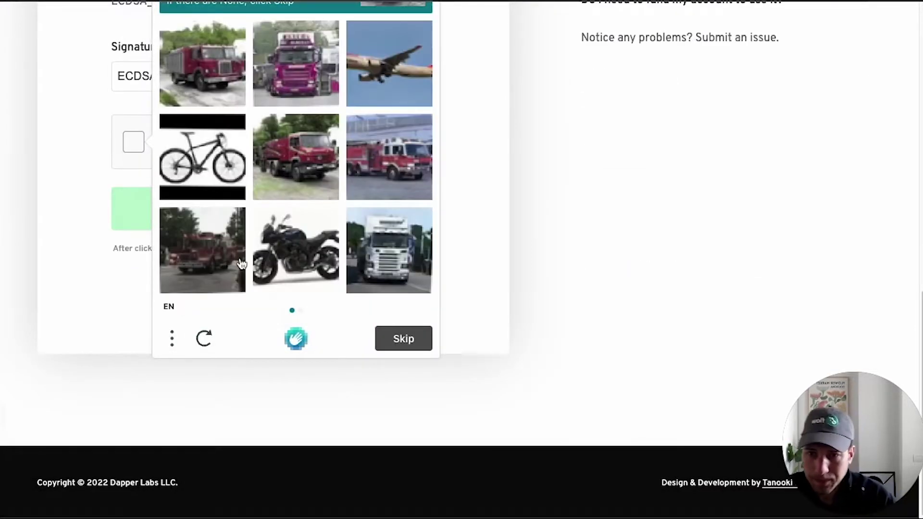
- Mark all five truck pictures in the first hCaptcha grid and move to the next set
scroll(233, 210, "up", 2)
left_click(232, 210)
left_click(282, 201)
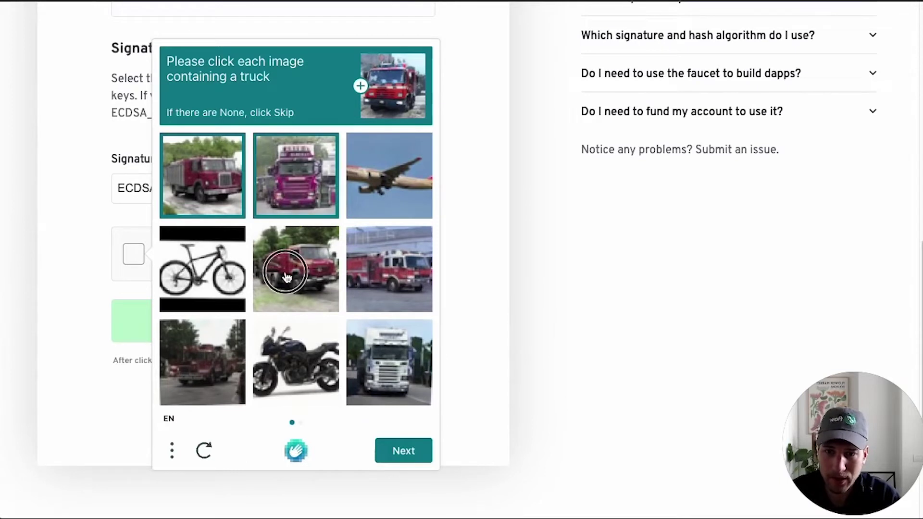
left_click(288, 269)
left_click(371, 278)
left_click(238, 387)
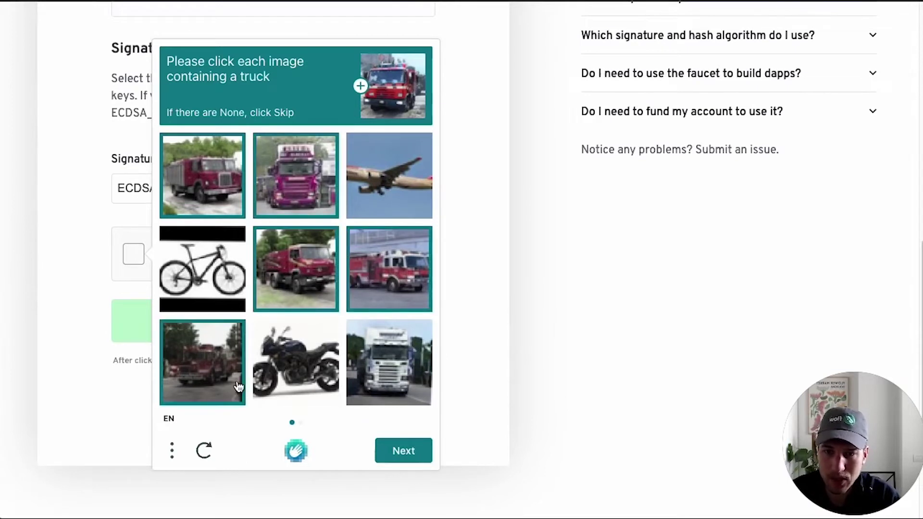
left_click(406, 457)
- Mark the five trucks in the second grid and submit for verification
left_click(374, 165)
left_click(305, 291)
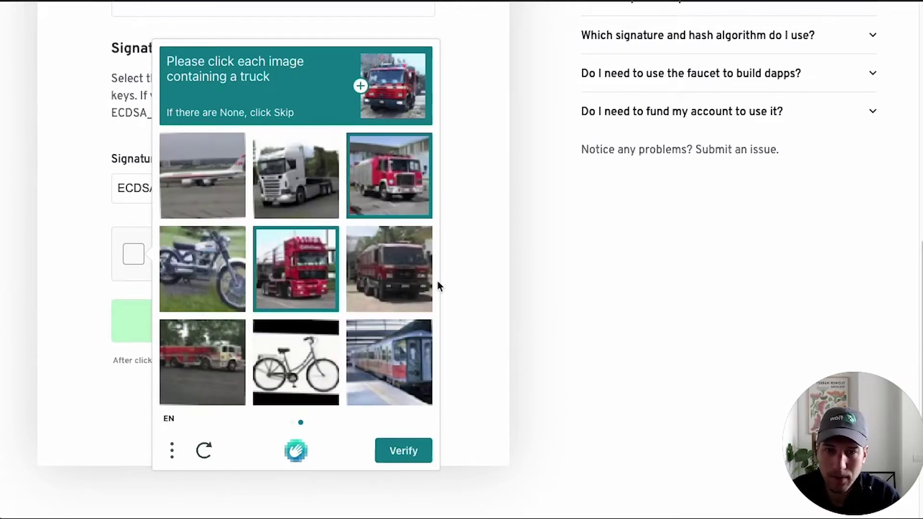
left_click(398, 285)
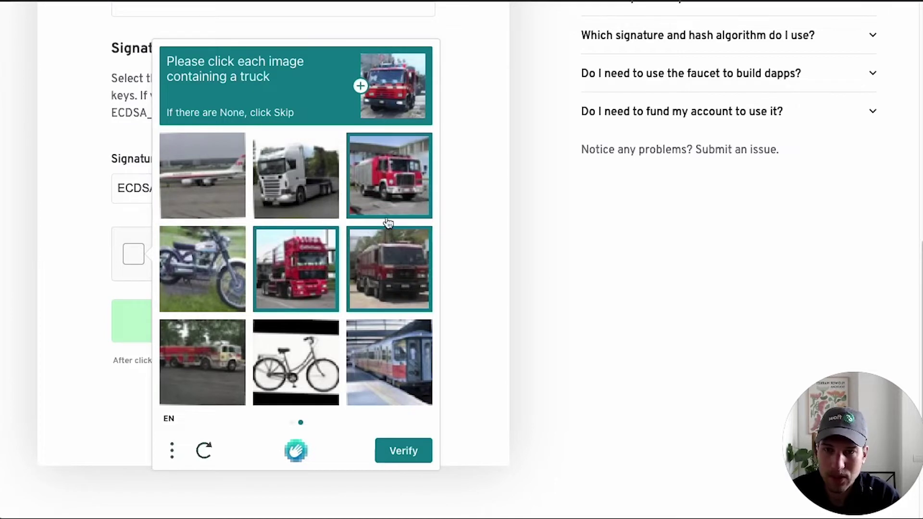
left_click(202, 364)
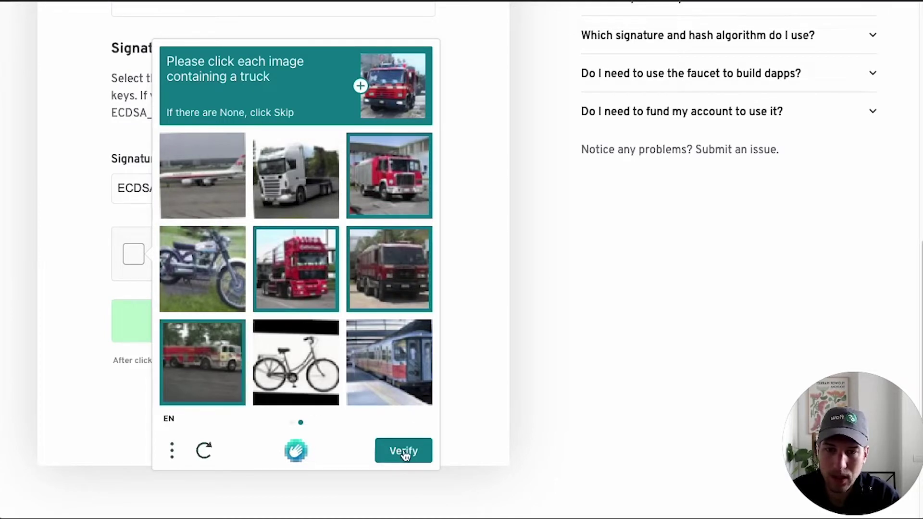
left_click(300, 184)
left_click(402, 450)
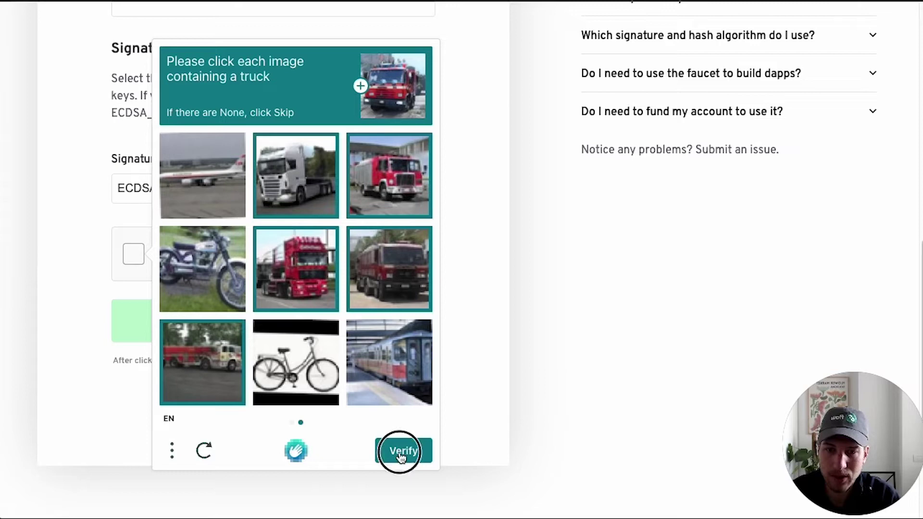
- Create the 1,000 FLOW testnet account and copy its generated address
left_click(297, 334)
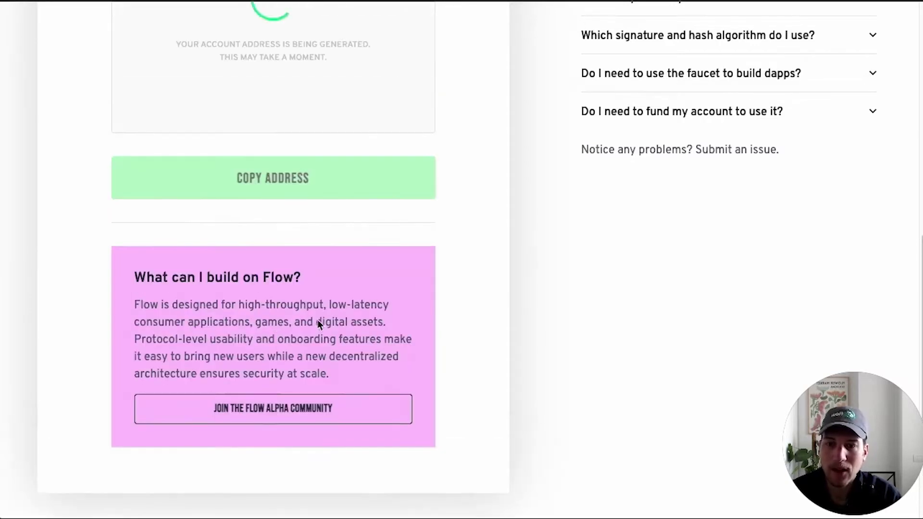
scroll(549, 344, "down", 1)
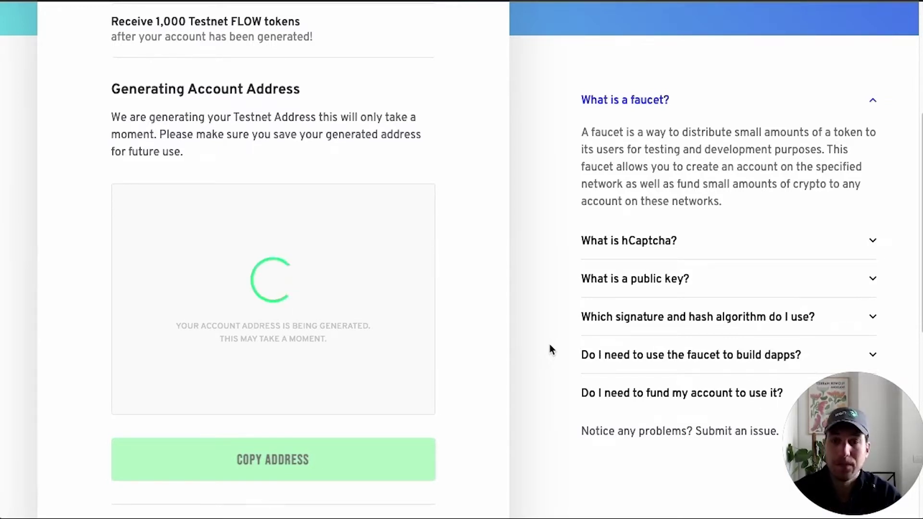
scroll(549, 344, "up", 3)
scroll(550, 344, "down", 3)
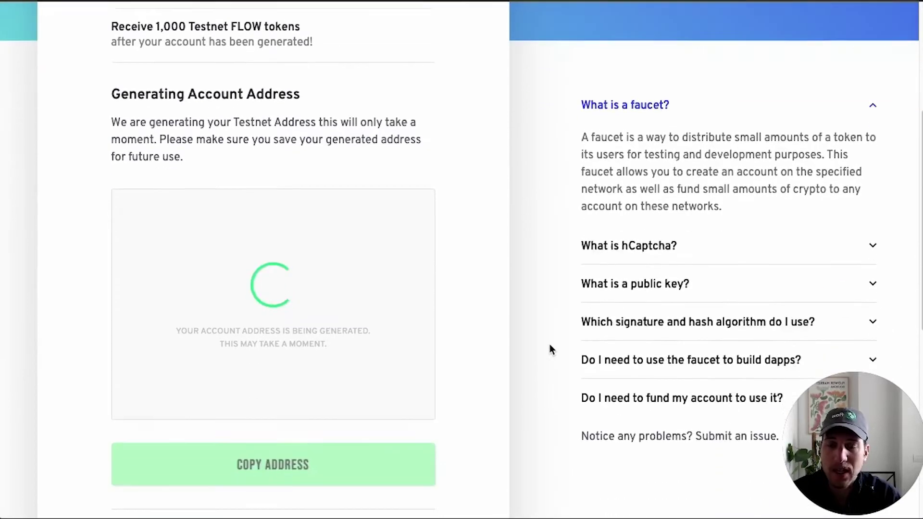
scroll(551, 347, "down", 1)
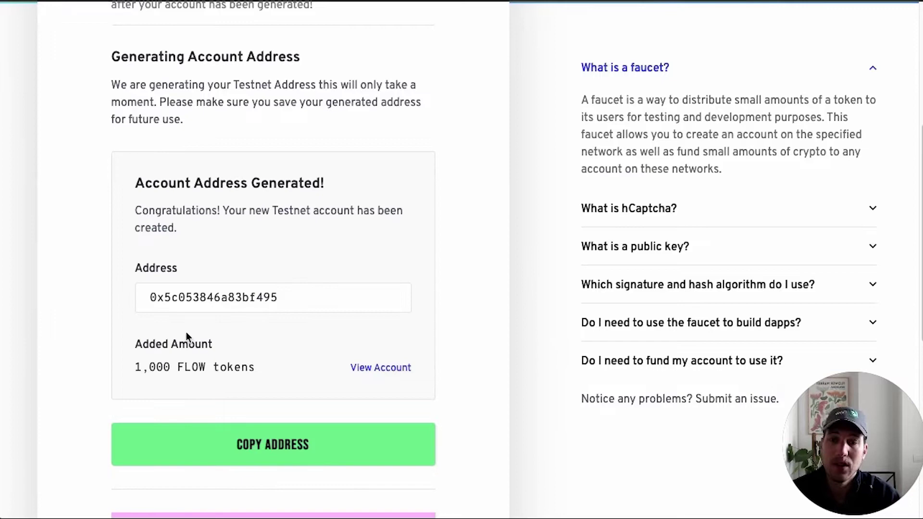
double_click(189, 298)
left_click(281, 447)
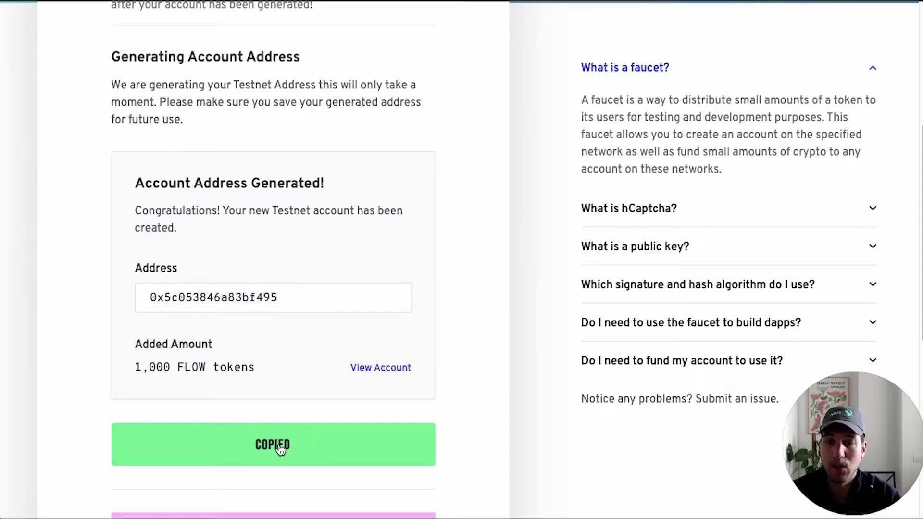
- Paste the new account address at the terminal prompt so Kitty Items starts on localhost:3000 and 3001
key("super+Tab")
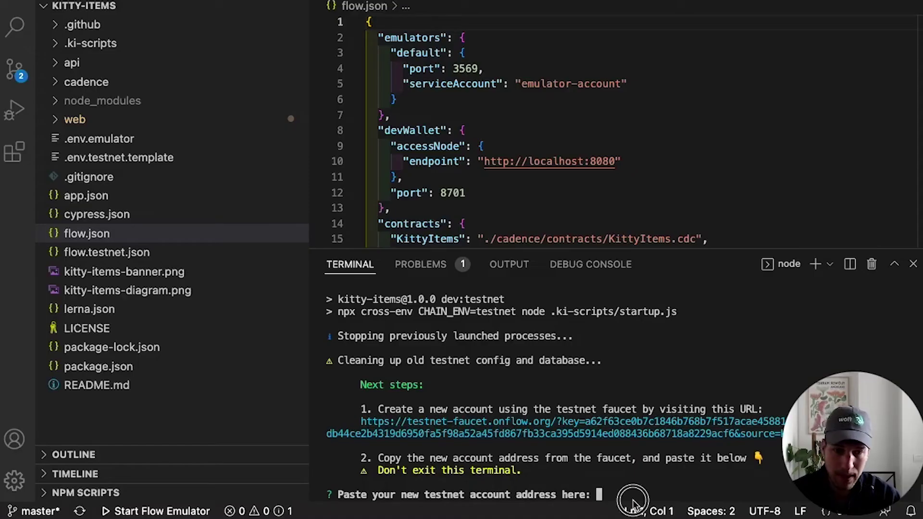
key("super+v")
key("Return")
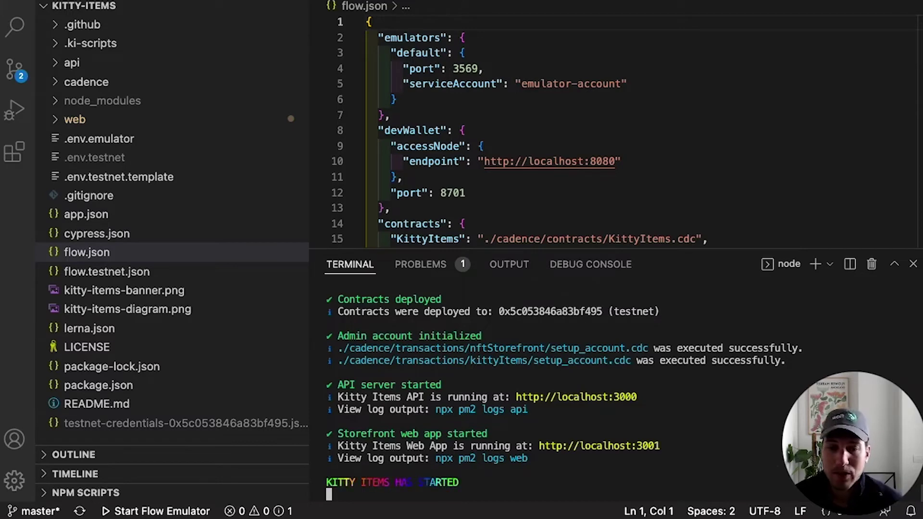
- Select the flow-view-source link for the new account in the terminal output
scroll(563, 427, "up", 3)
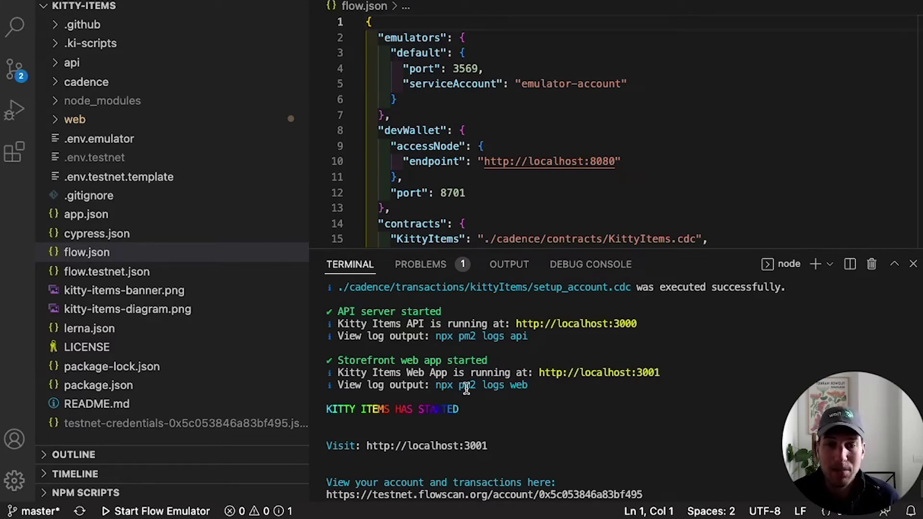
scroll(576, 399, "down", 1)
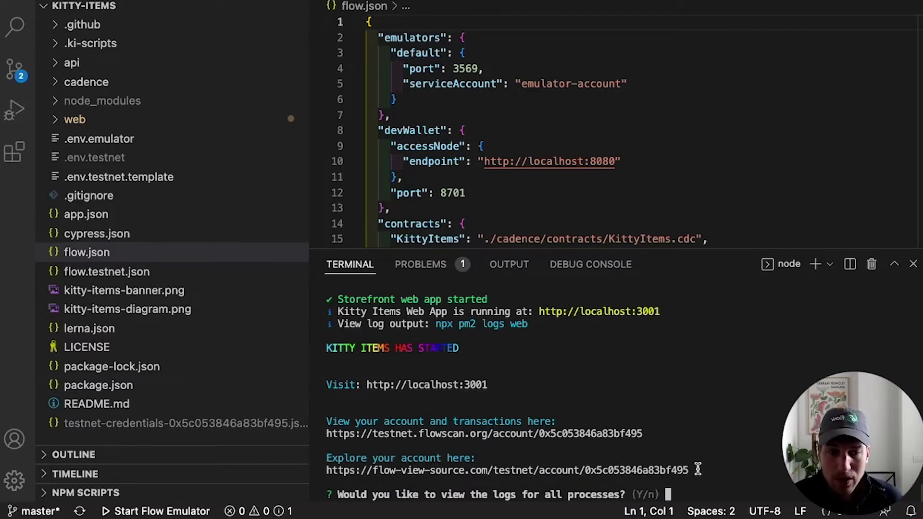
left_click_drag(700, 472, 340, 471)
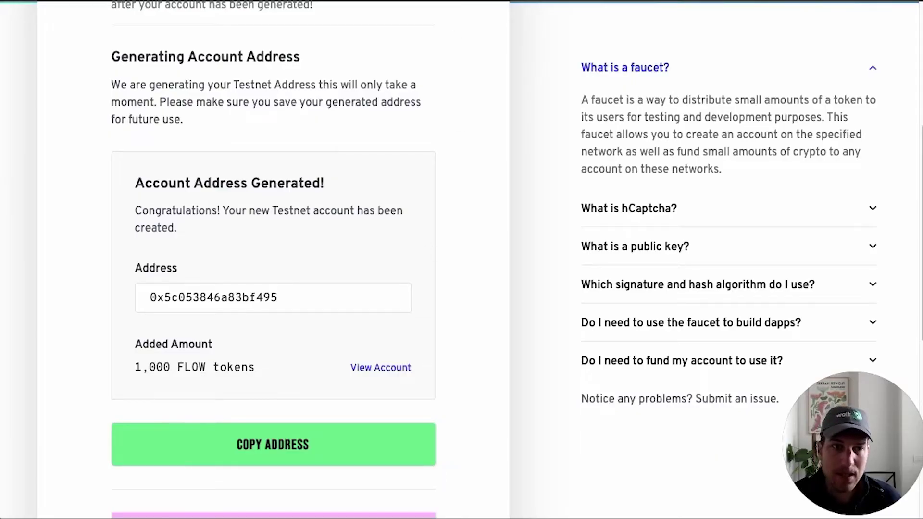
- Open the new account in Flow View Source in a fresh tab and show its KittyItems contract
key("ctrl+t")
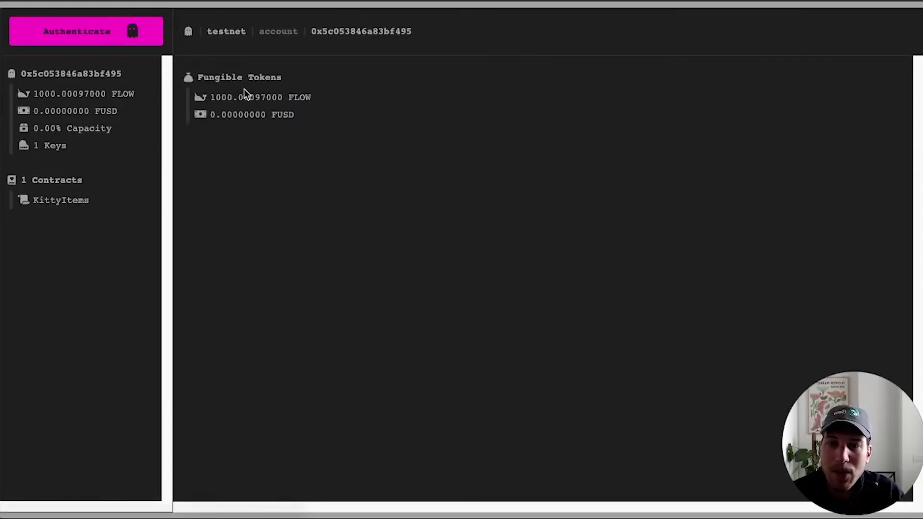
left_click(57, 200)
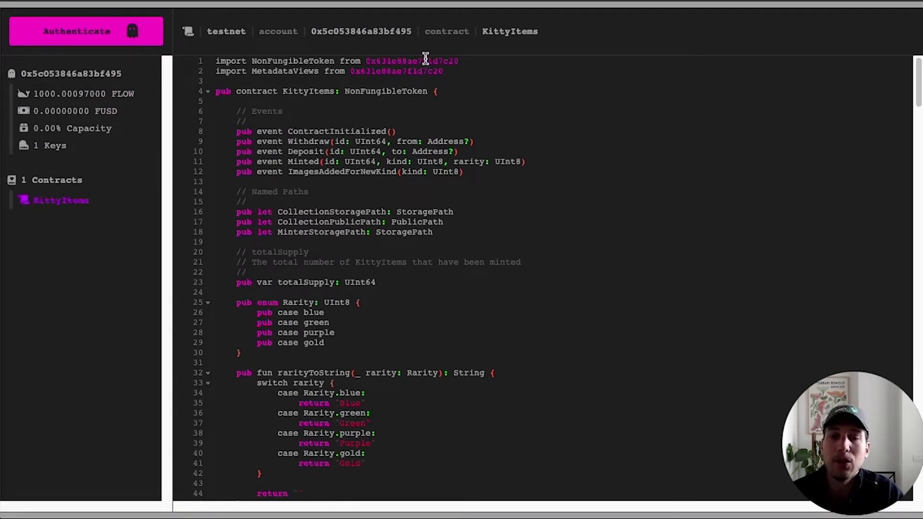
left_click_drag(455, 71, 205, 60)
left_click(206, 60)
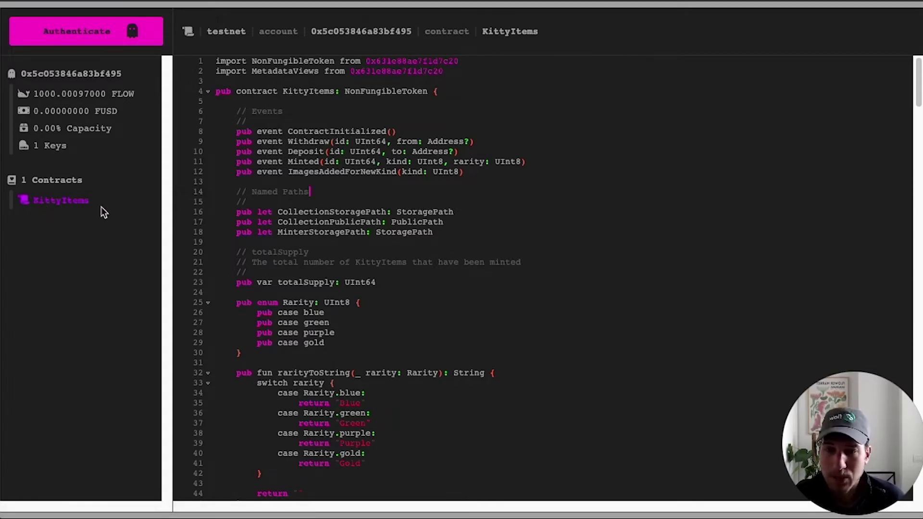
scroll(475, 241, "down", 10)
scroll(475, 240, "up", 10)
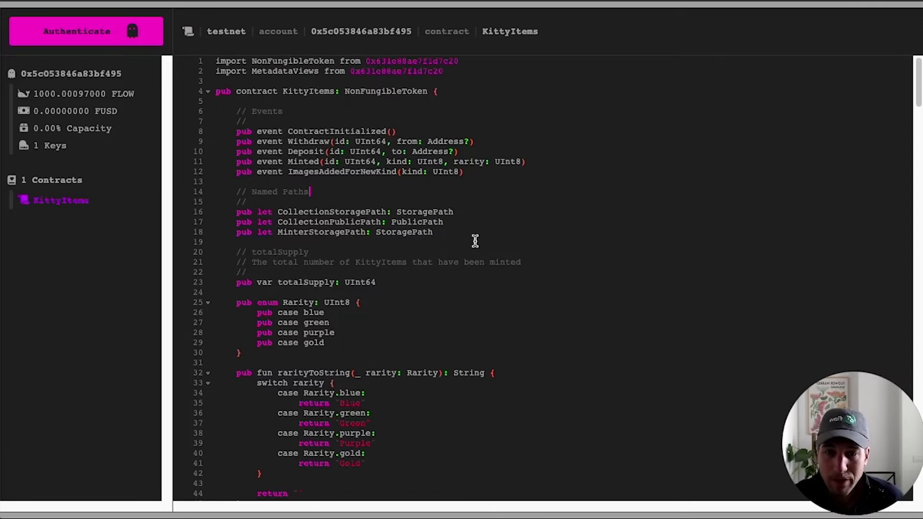
scroll(410, 315, "down", 2)
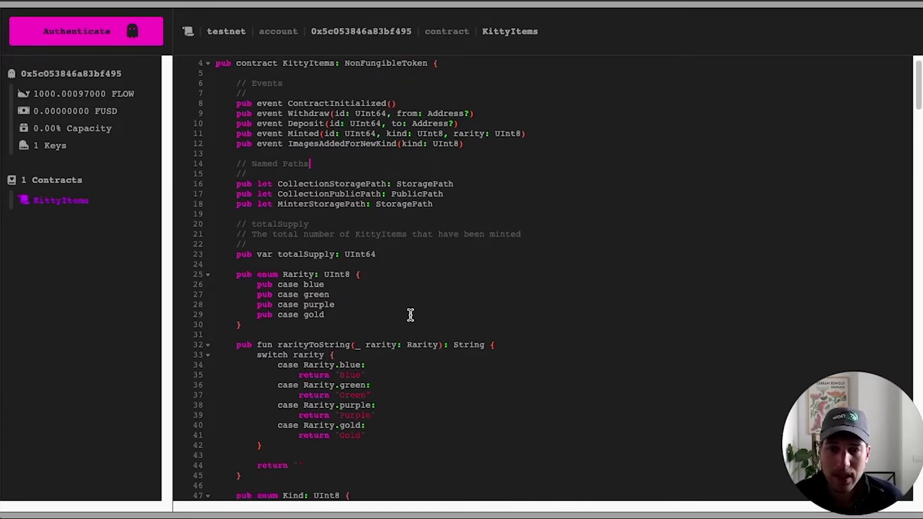
scroll(412, 313, "down", 4)
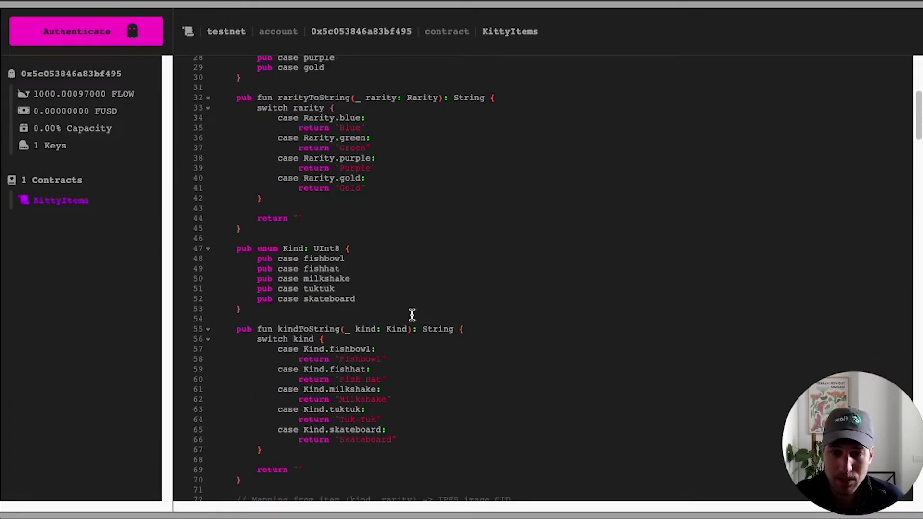
scroll(411, 315, "down", 15)
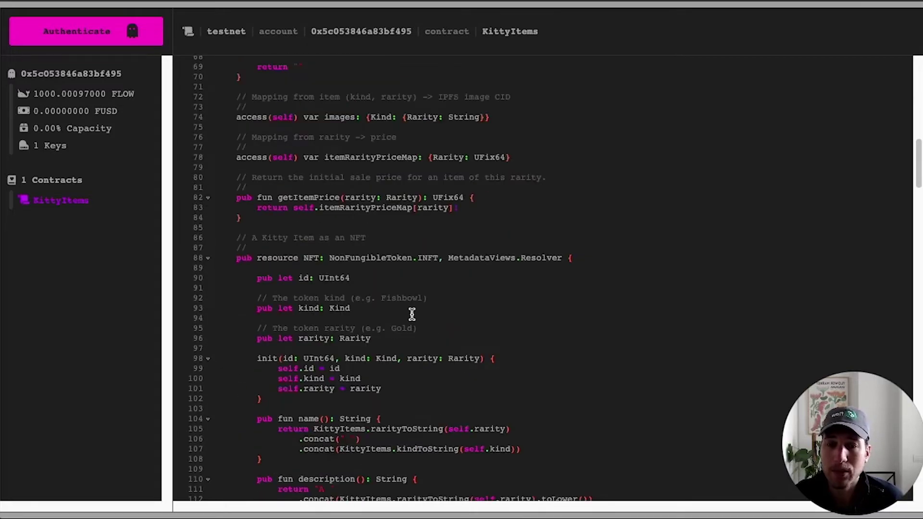
scroll(412, 315, "down", 20)
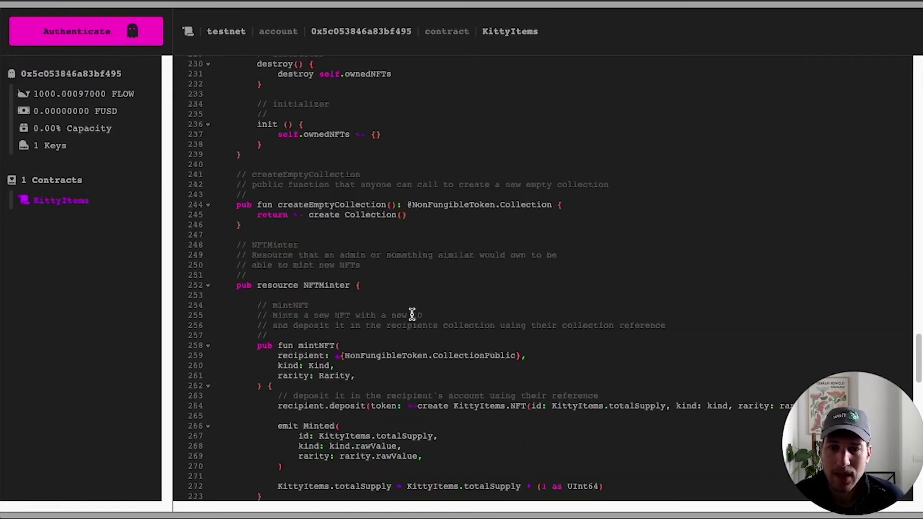
scroll(412, 315, "down", 5)
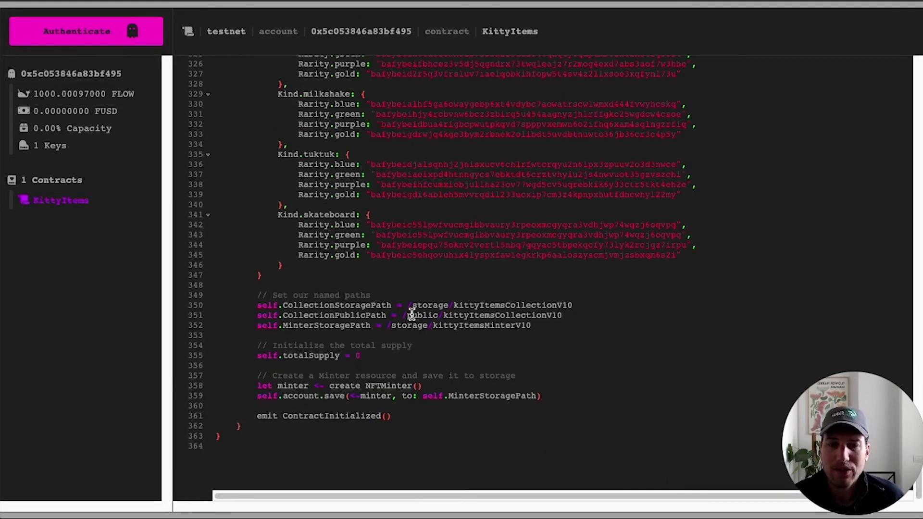
scroll(412, 314, "up", 20)
scroll(411, 313, "up", 10)
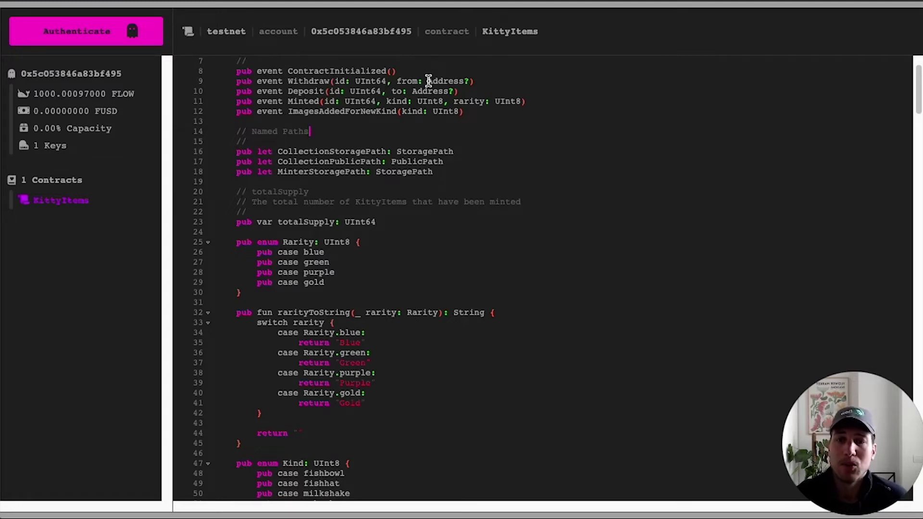
key("super+Tab")
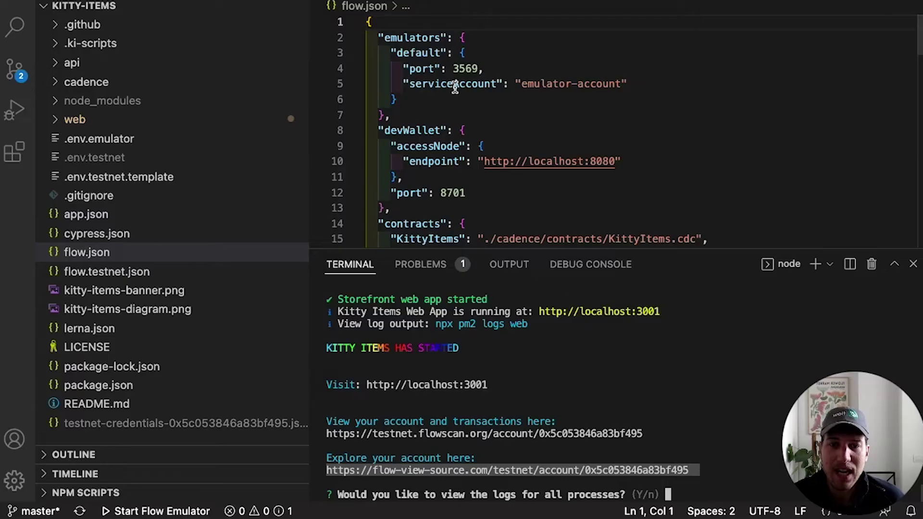
left_click(584, 312, "super")
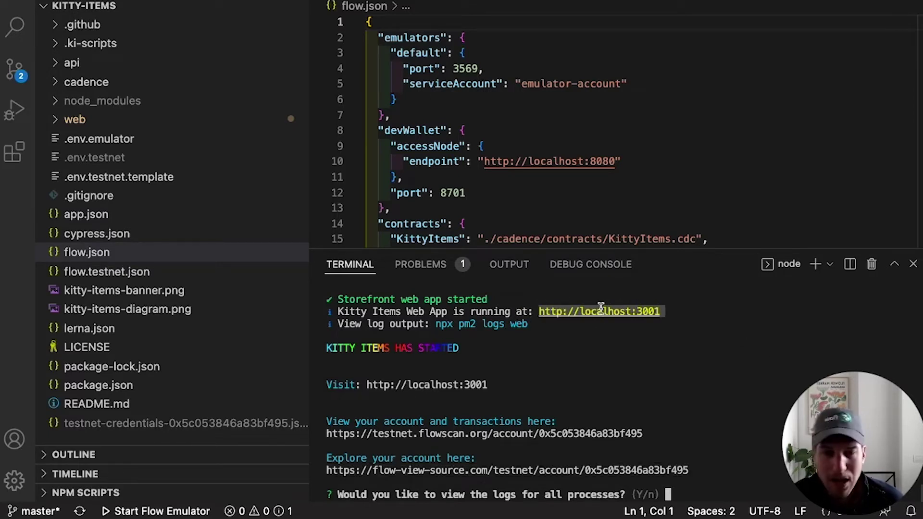
key("super+Tab")
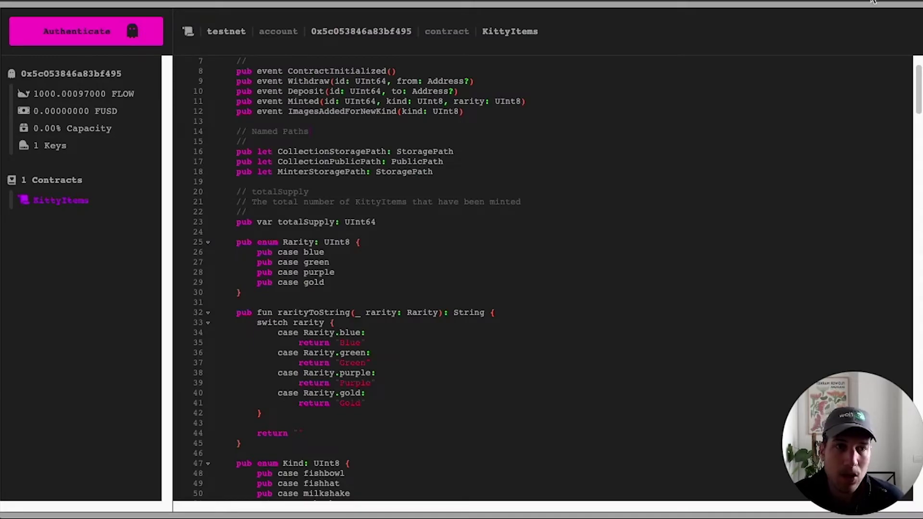
key("super+t")
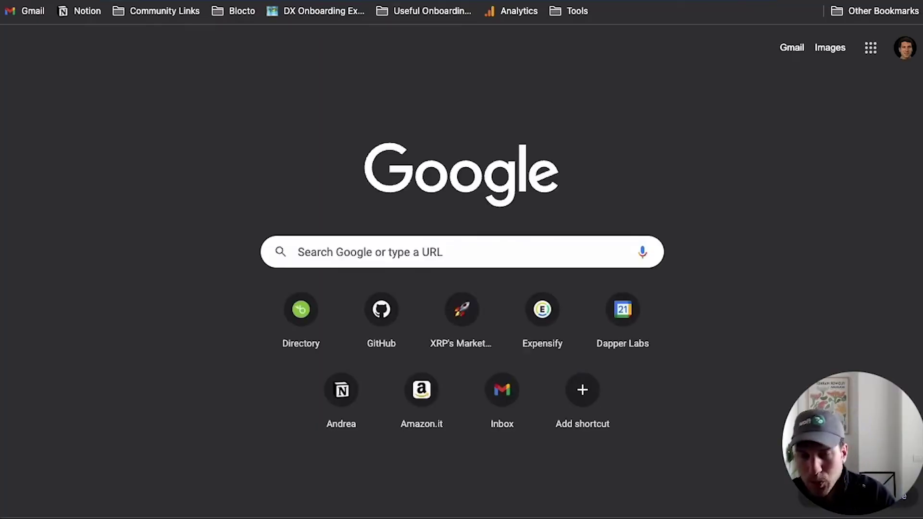
key("super+v")
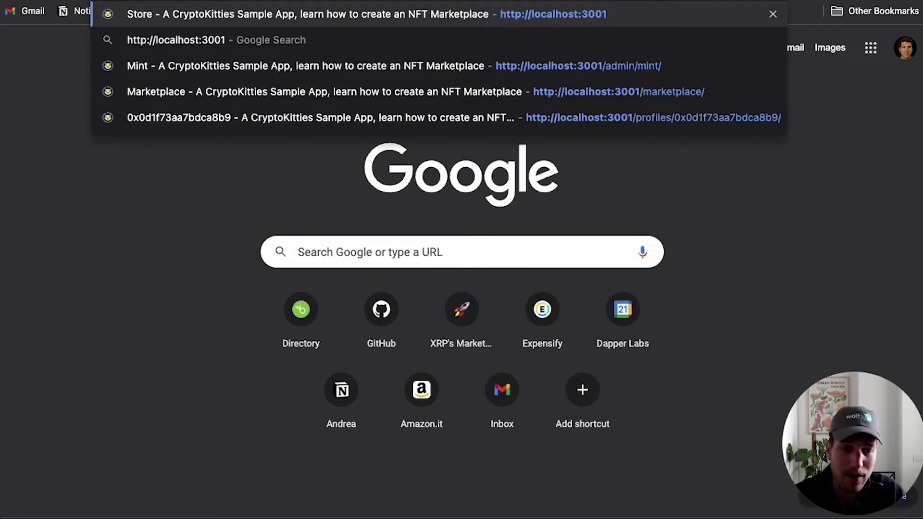
key("Return")
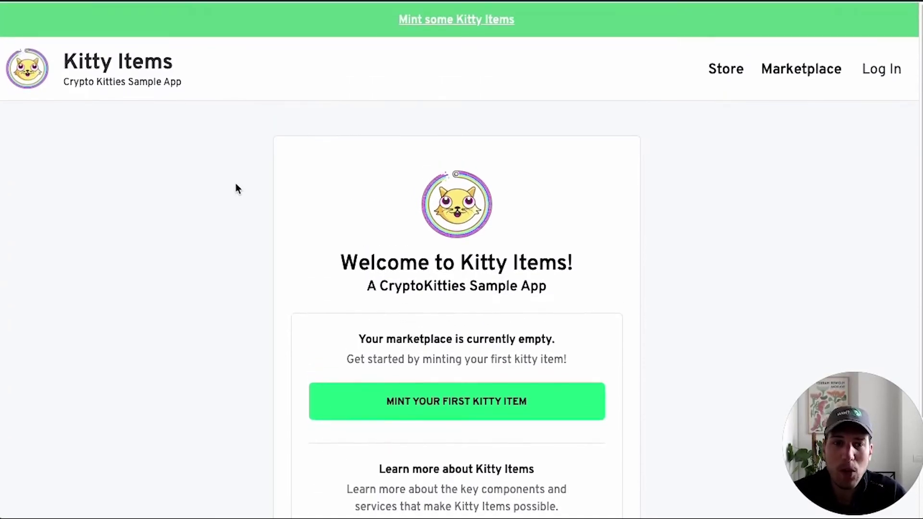
scroll(236, 185, "down", 3)
scroll(237, 188, "up", 3)
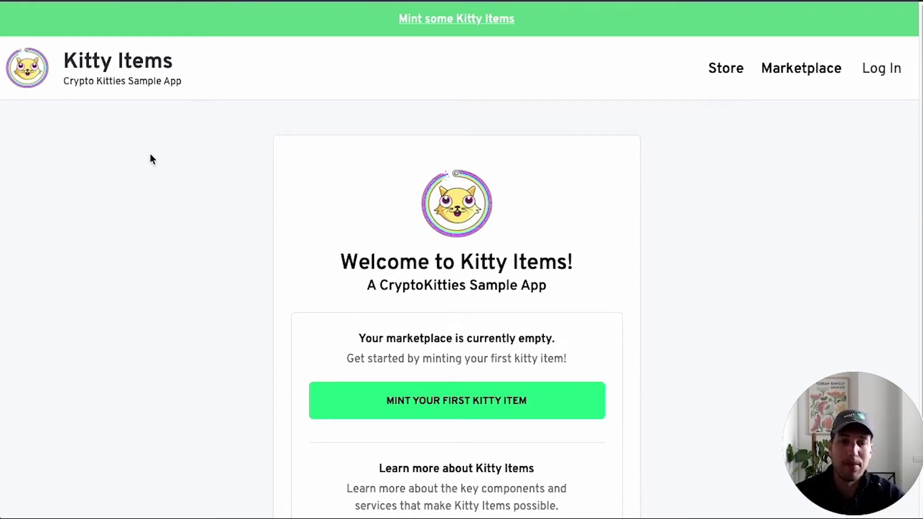
scroll(429, 181, "down", 3)
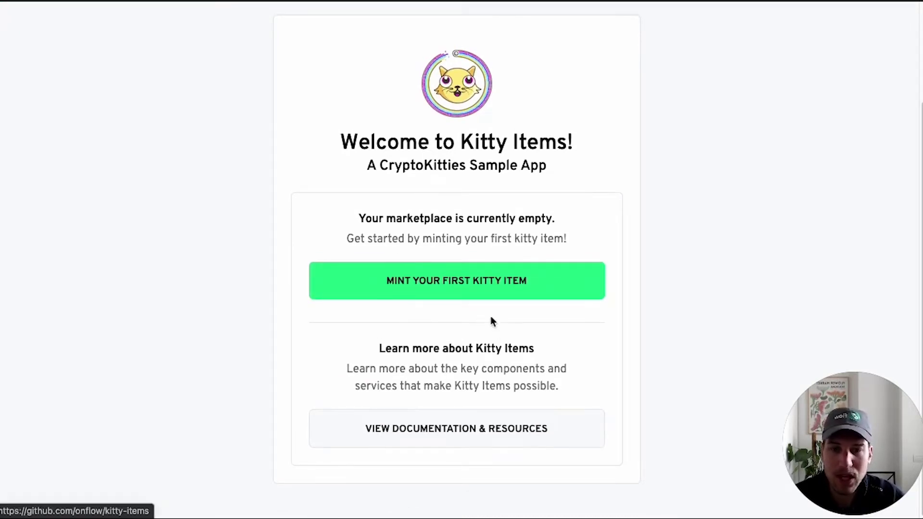
scroll(418, 322, "up", 2)
scroll(402, 320, "up", 2)
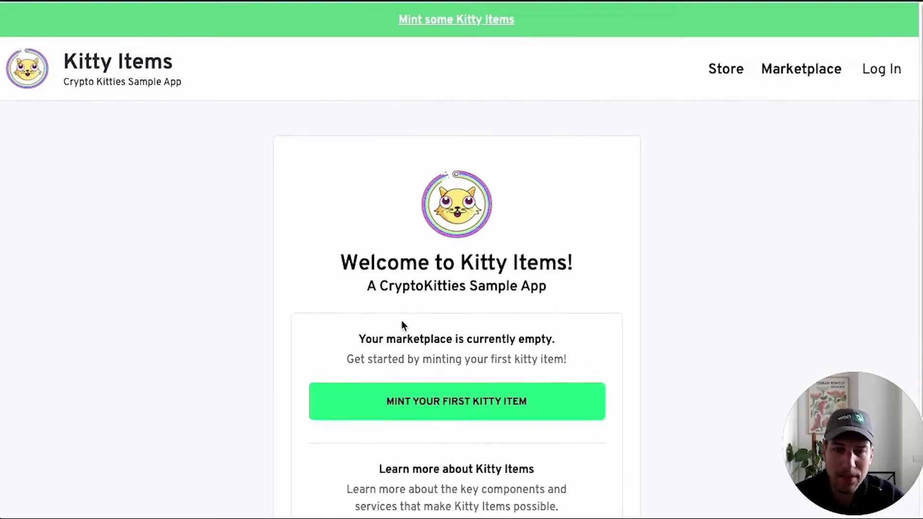
scroll(558, 377, "down", 2)
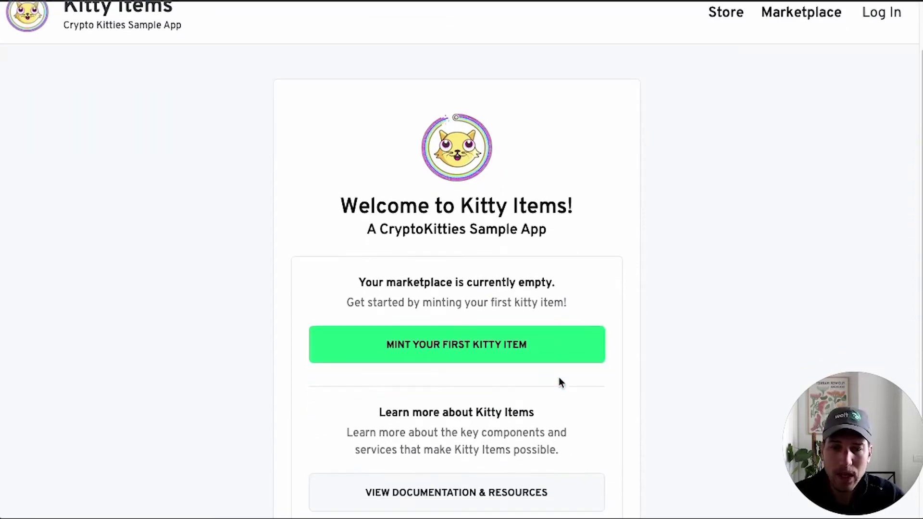
left_click(467, 352)
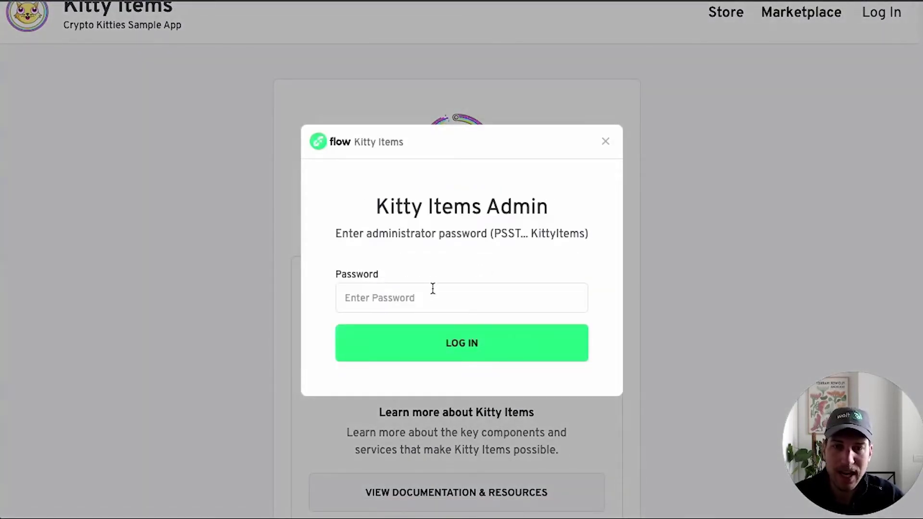
- Enter the administrator password in the Kitty Items Admin prompt without submitting it
left_click(432, 294)
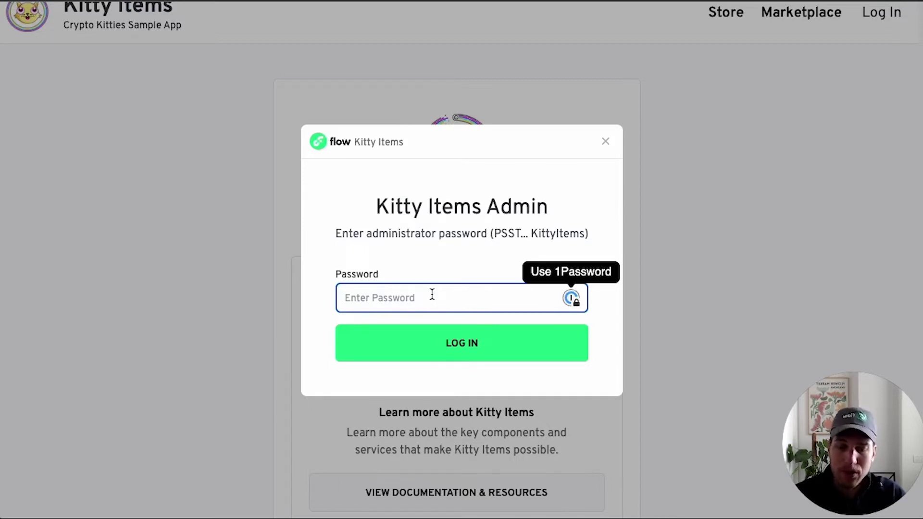
type("Kitty")
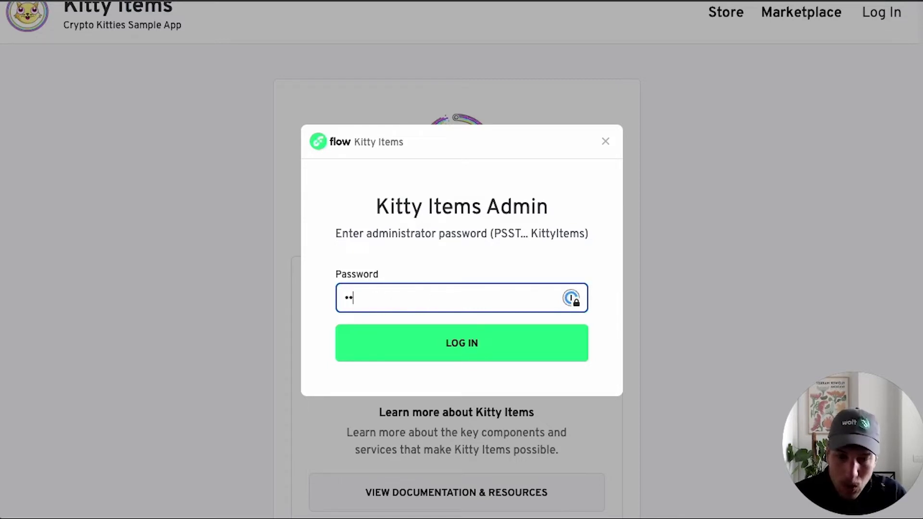
type("Items")
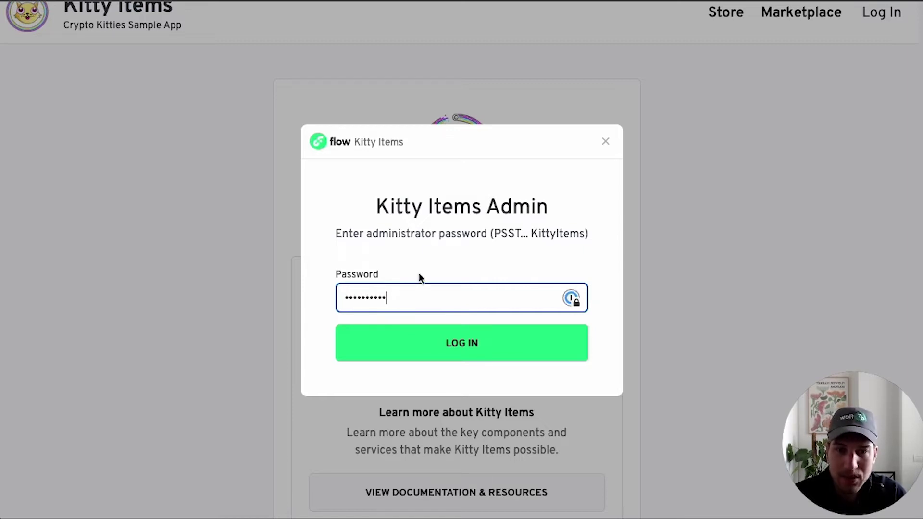
- Log in as the Kitty Items administrator to reach the Mint a New Item page
left_click(482, 339)
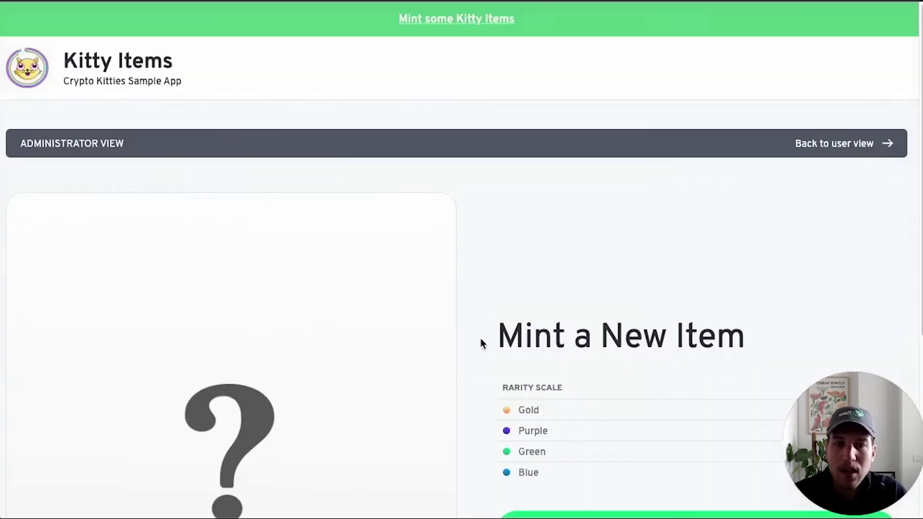
scroll(484, 254, "down", 5)
scroll(484, 254, "up", 2)
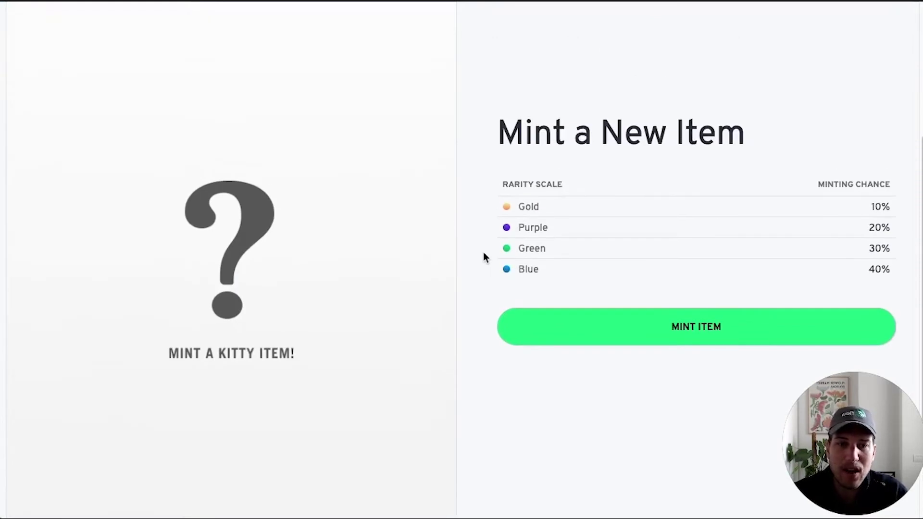
- Mint a new random item, producing Green Fishbowl #0 with Green rarity
left_click(709, 332)
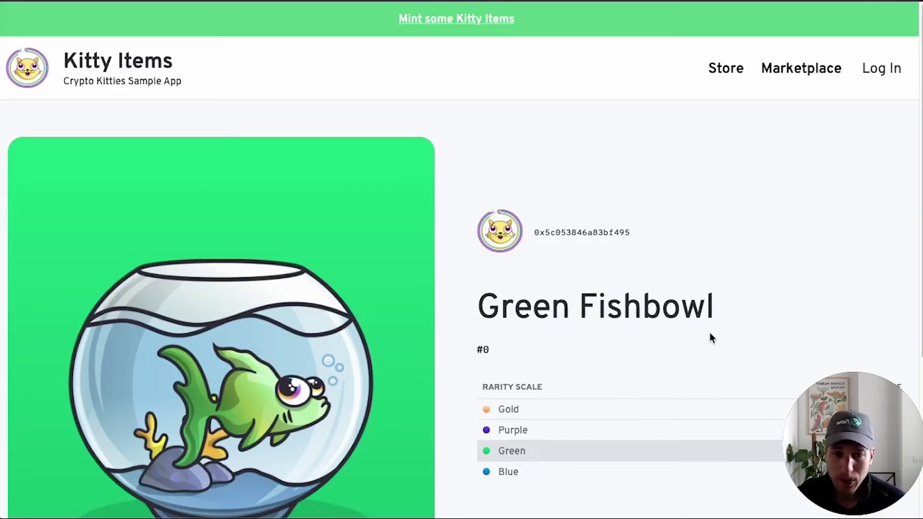
scroll(538, 342, "down", 5)
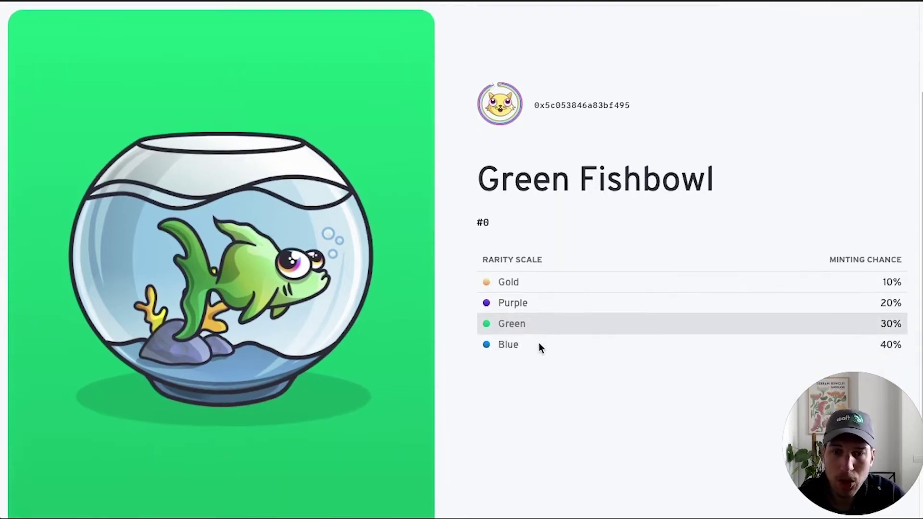
scroll(538, 343, "up", 4)
scroll(539, 342, "up", 1)
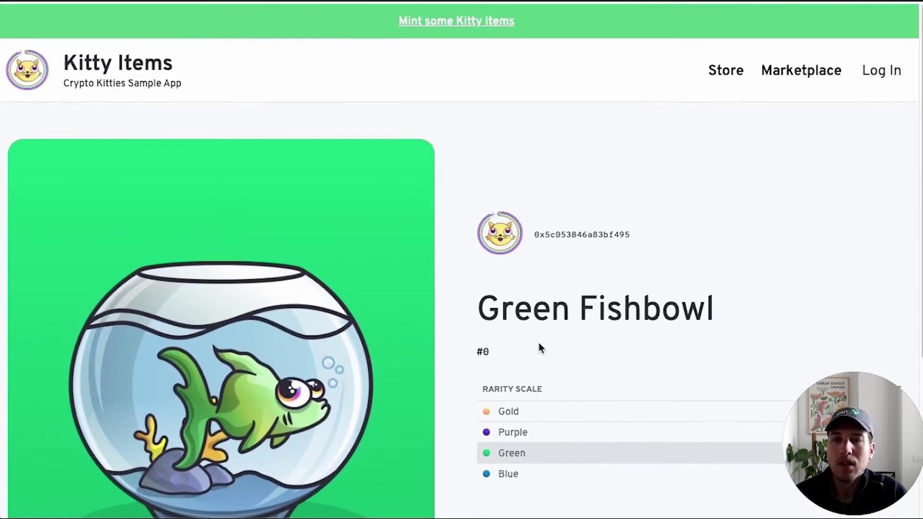
scroll(538, 342, "down", 5)
scroll(538, 342, "up", 2)
scroll(538, 342, "up", 3)
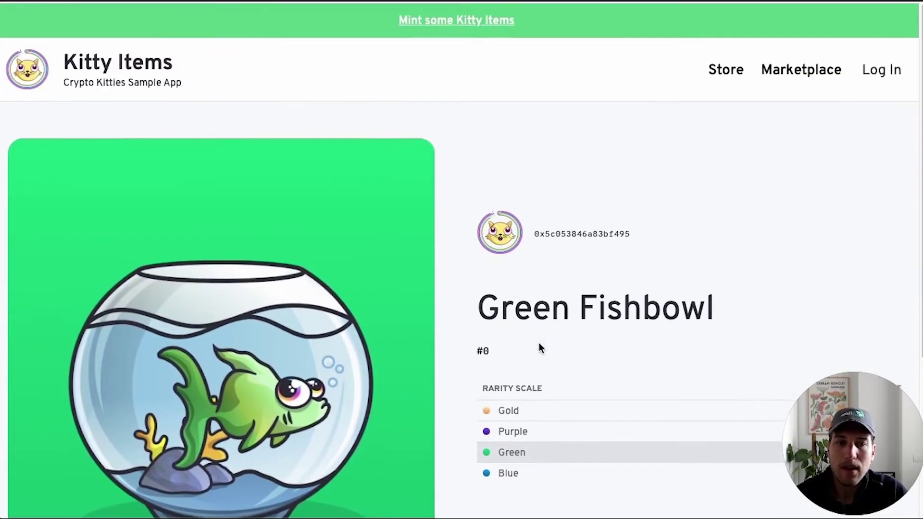
scroll(642, 228, "down", 3)
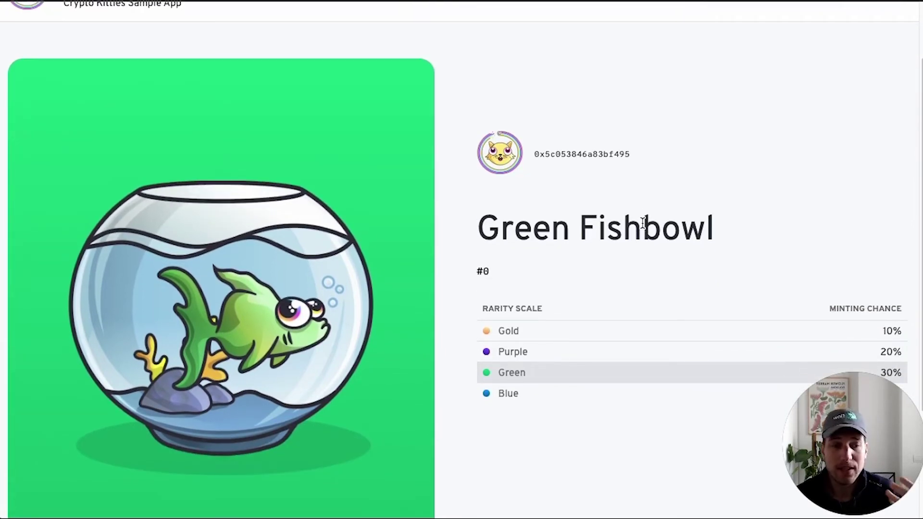
scroll(643, 223, "up", 3)
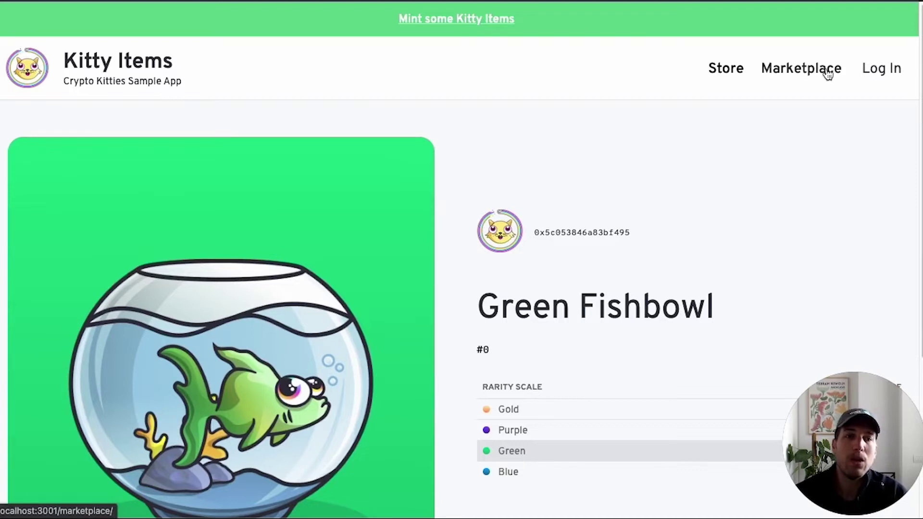
- Start a user login and choose Blocto as the wallet provider
left_click(883, 69)
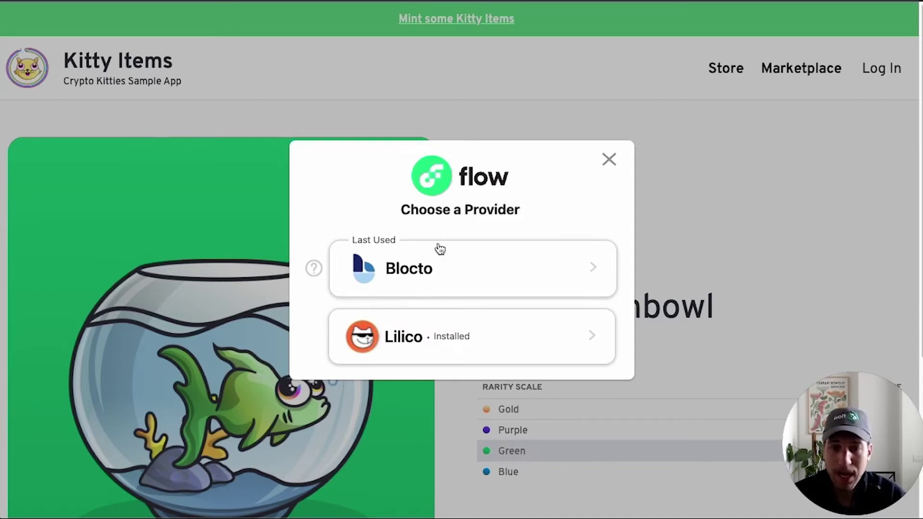
left_click(439, 273)
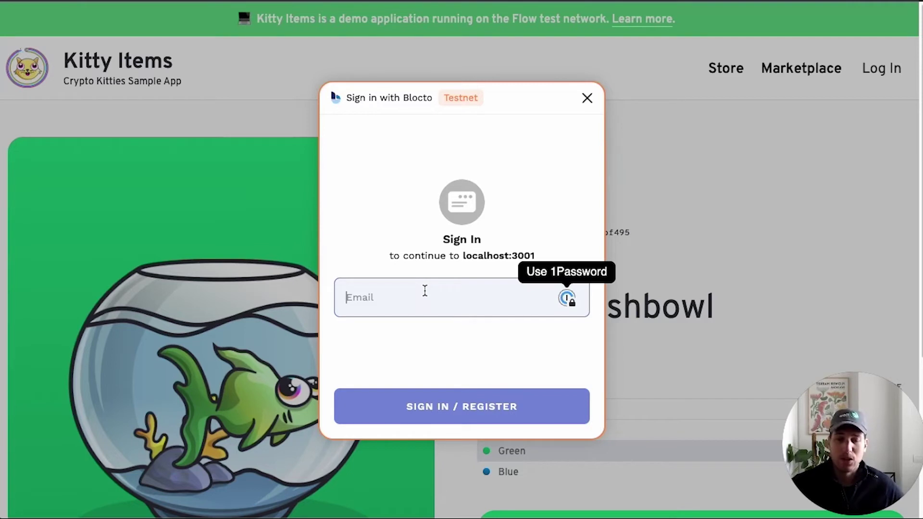
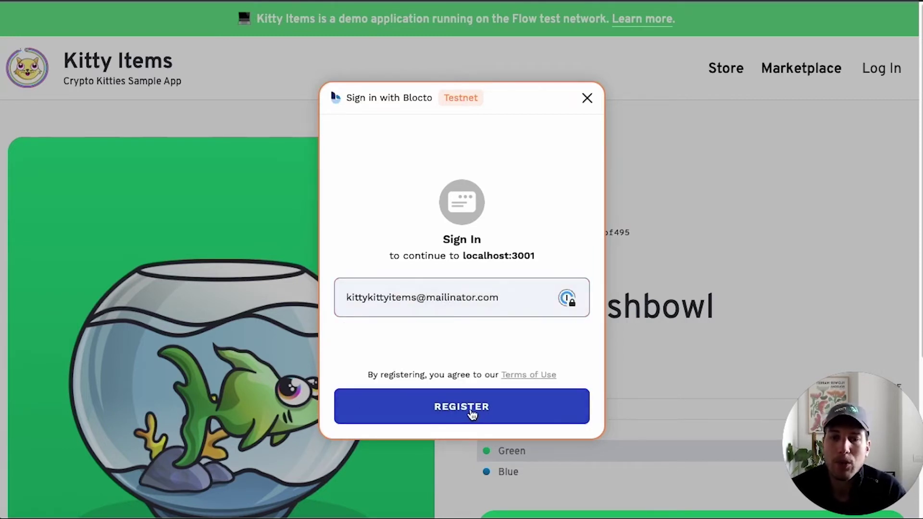
- Register a new Blocto account with a mailinator.com e-mail address, copying the inbox name first
double_click(390, 299)
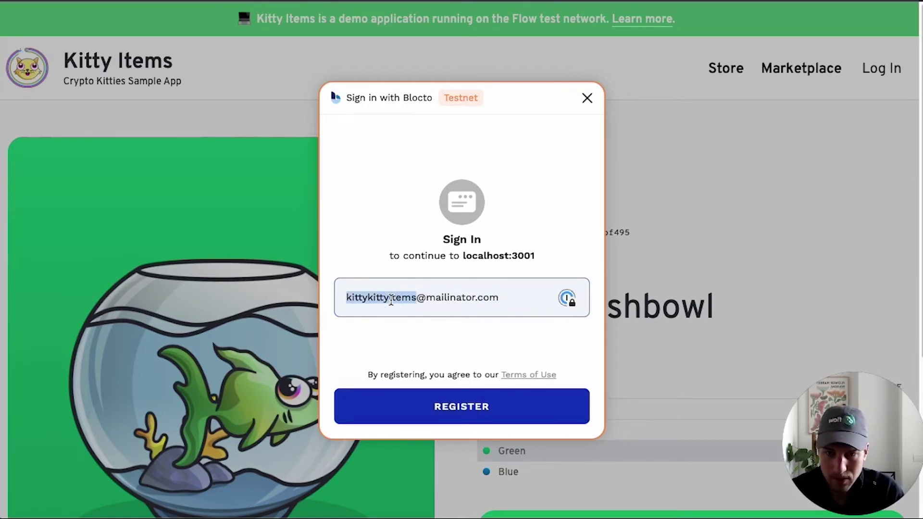
left_click(476, 407)
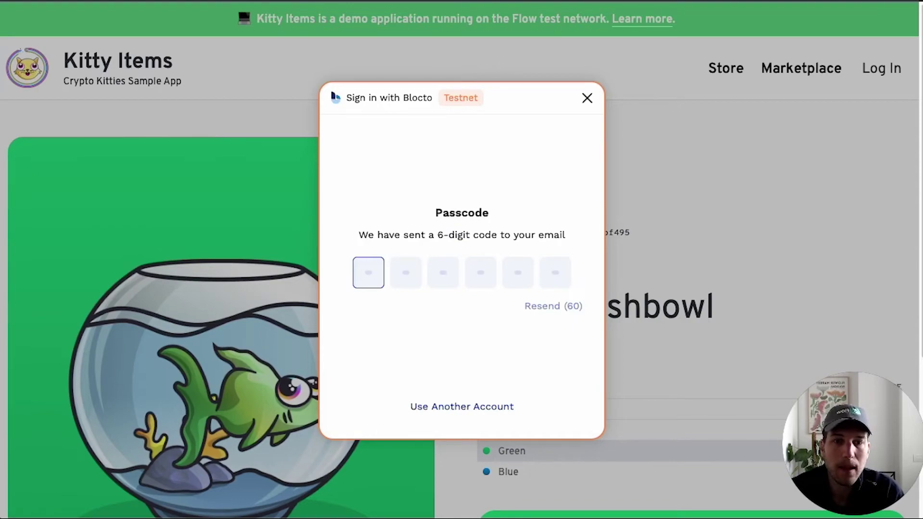
- Open the copied inbox on Mailinator in a new browser tab
key("ctrl+t")
type("maili")
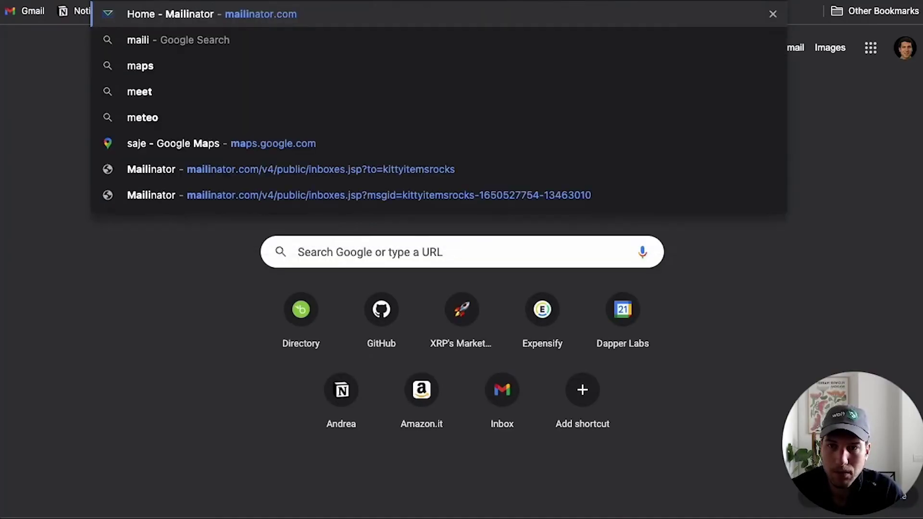
type("na")
key("Return")
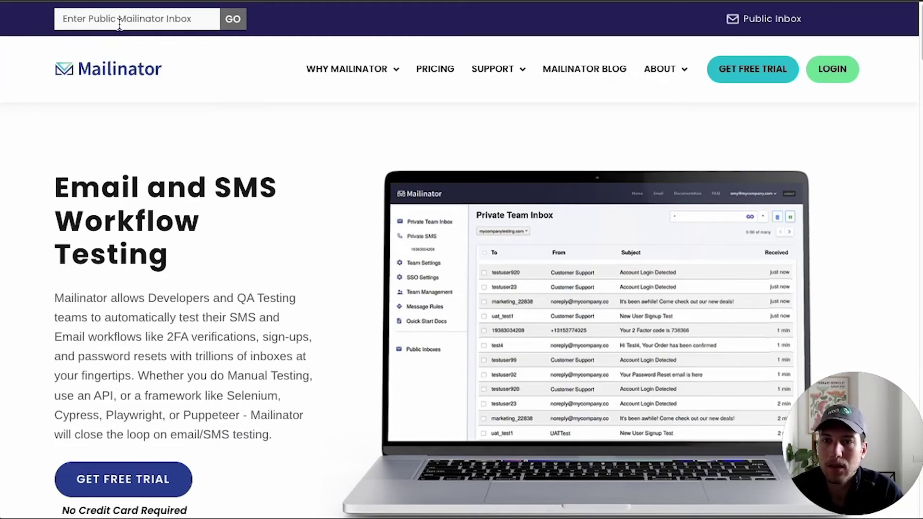
left_click(120, 24)
key("ctrl+v")
left_click(233, 19)
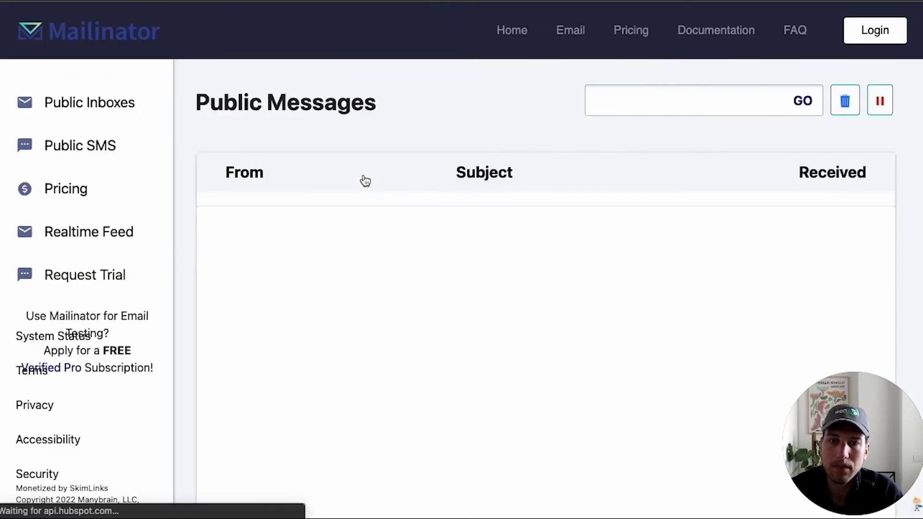
- Copy the passcode from the Blocto verification e-mail and return to the Kitty Items tab
left_click(443, 224)
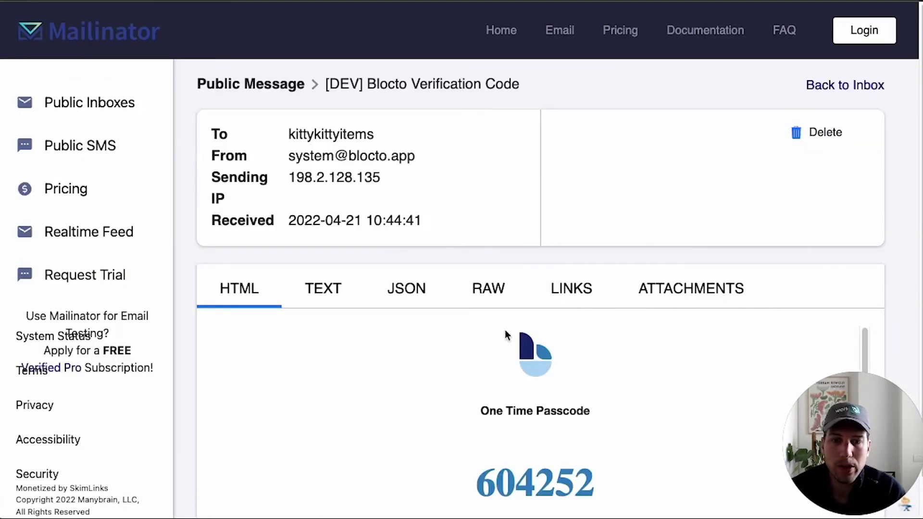
scroll(504, 331, "down", 3)
double_click(525, 375)
key("super+c")
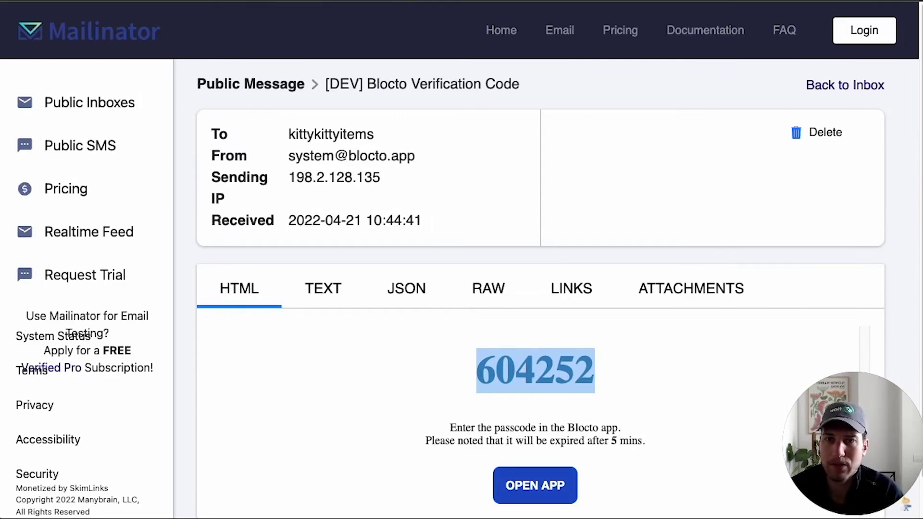
key("super+Tab")
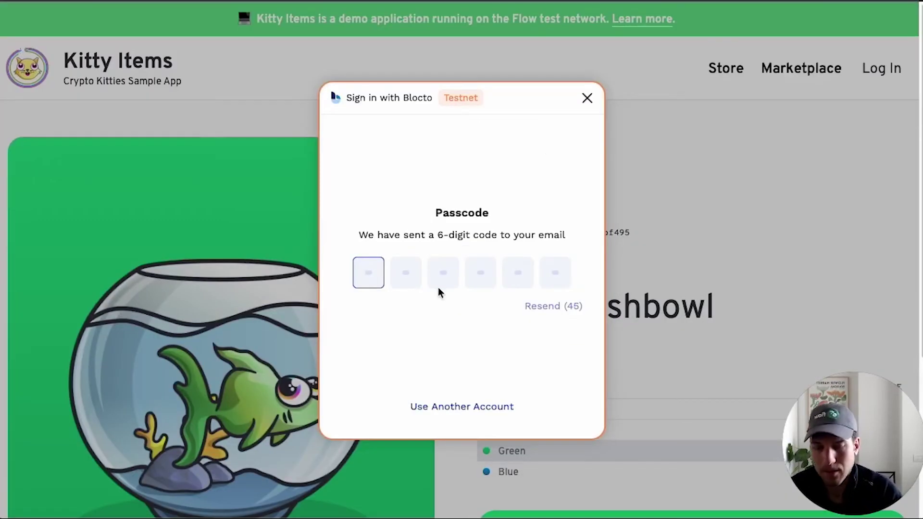
- Paste the verification code into the passcode boxes and confirm the Blocto sign-in
left_click(368, 264)
key("super+v")
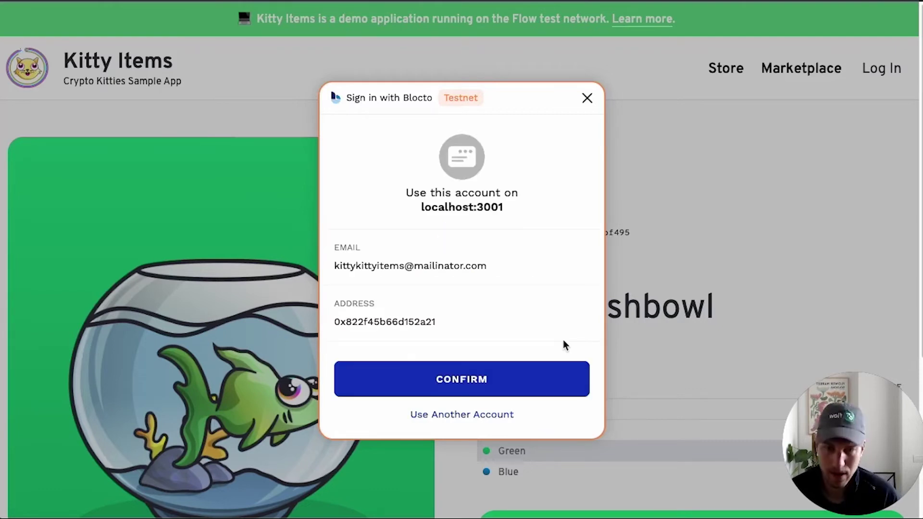
left_click(478, 379)
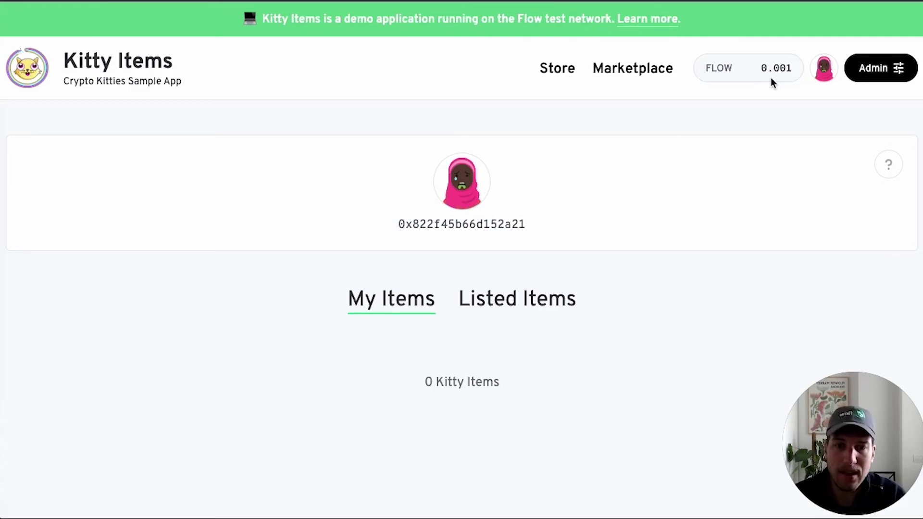
left_click(557, 68)
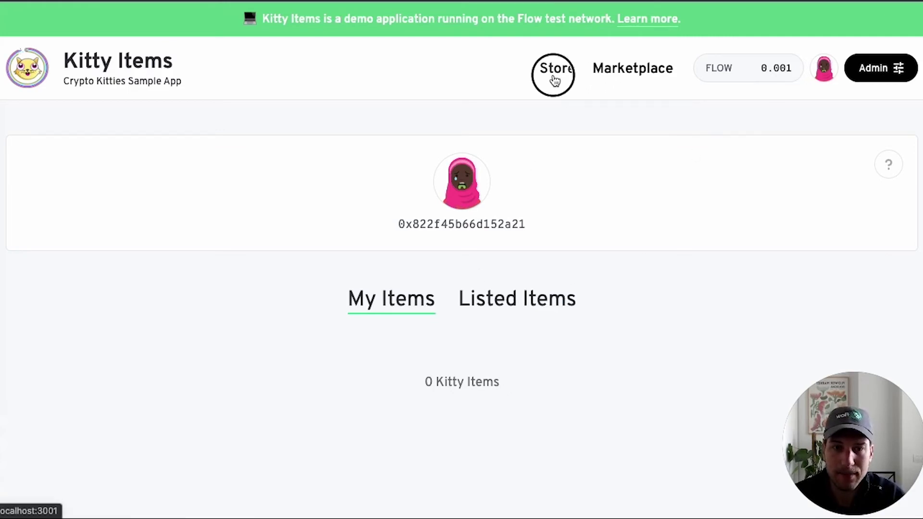
scroll(347, 267, "down", 2)
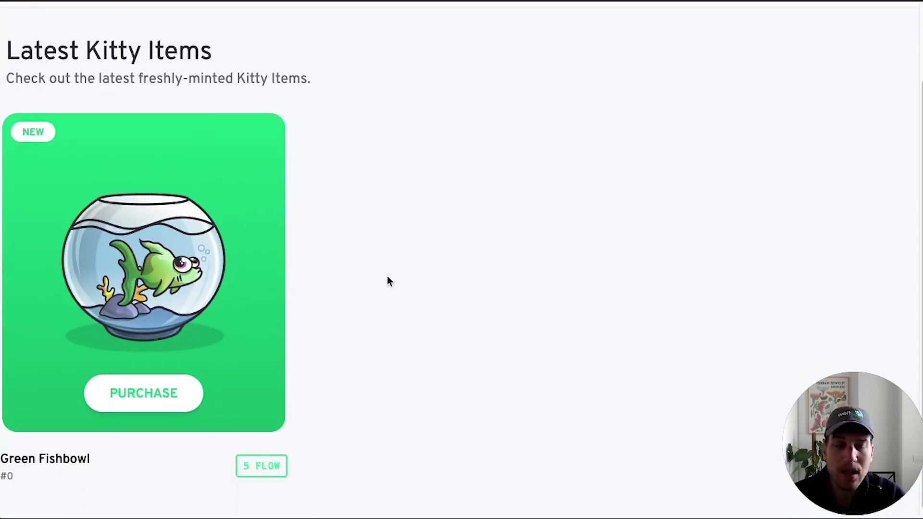
scroll(389, 281, "up", 1)
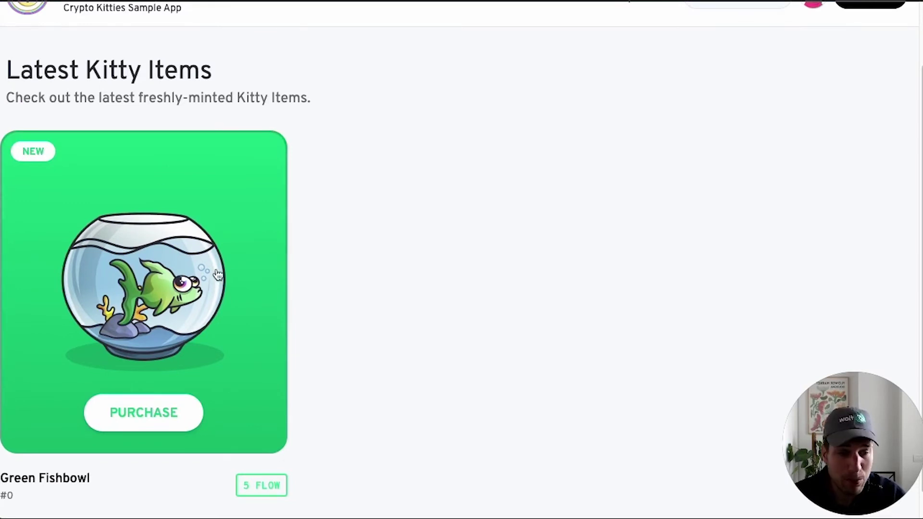
scroll(329, 374, "up", 2)
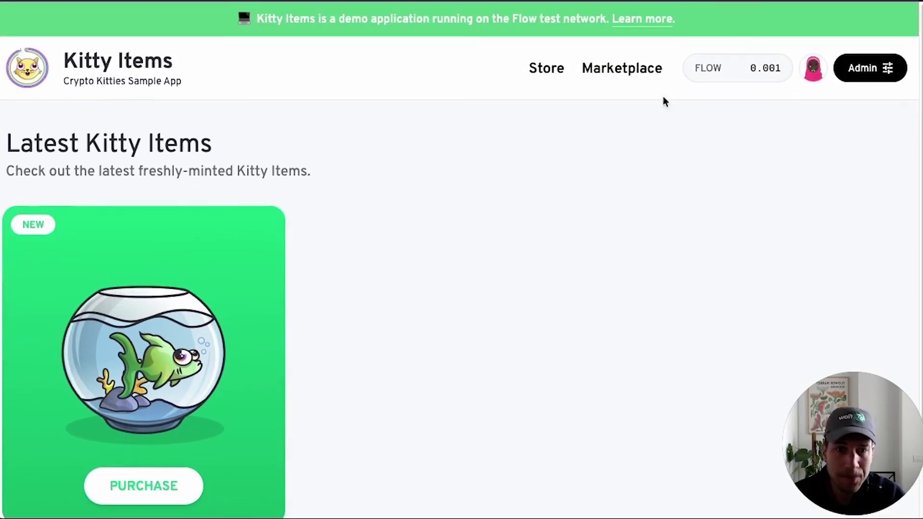
scroll(465, 347, "down", 2)
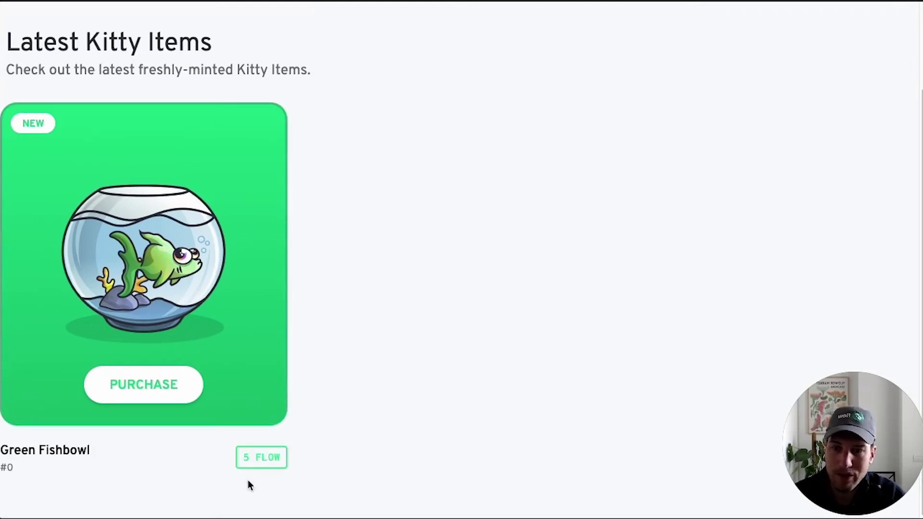
scroll(466, 331, "up", 2)
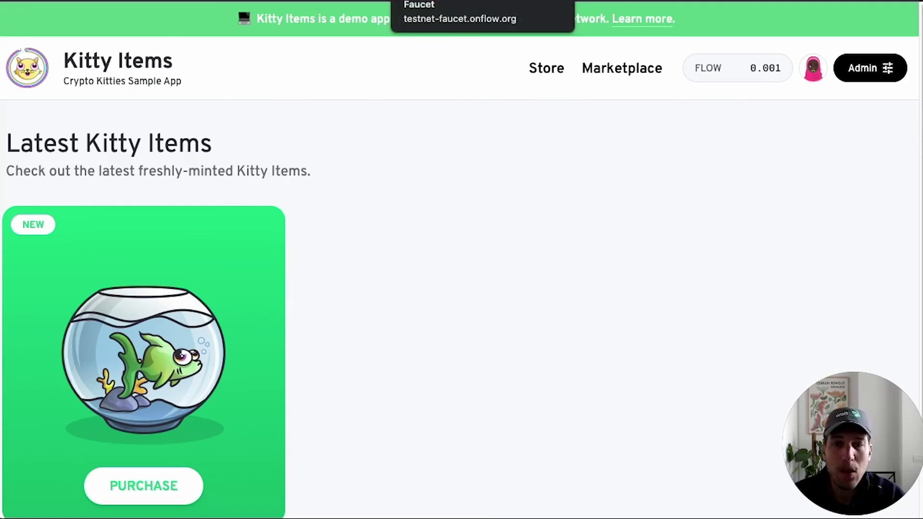
- Open the Fund Account form on the Flow testnet faucet
left_click(433, 2)
scroll(448, 246, "up", 5)
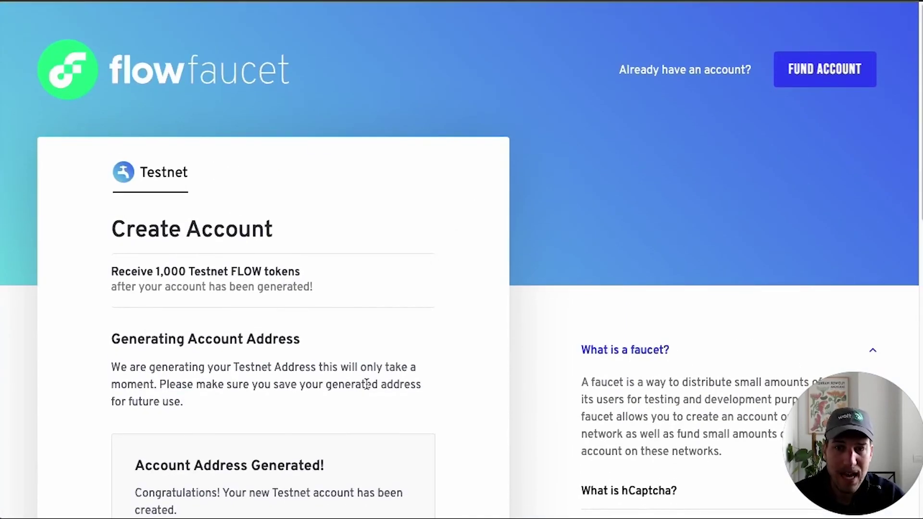
scroll(434, 237, "down", 6)
scroll(434, 233, "down", 7)
scroll(434, 233, "up", 10)
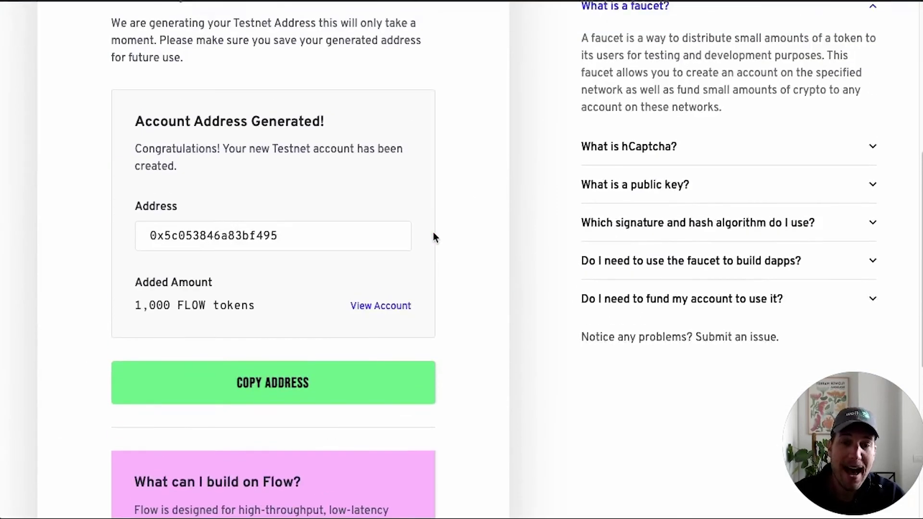
scroll(434, 237, "up", 4)
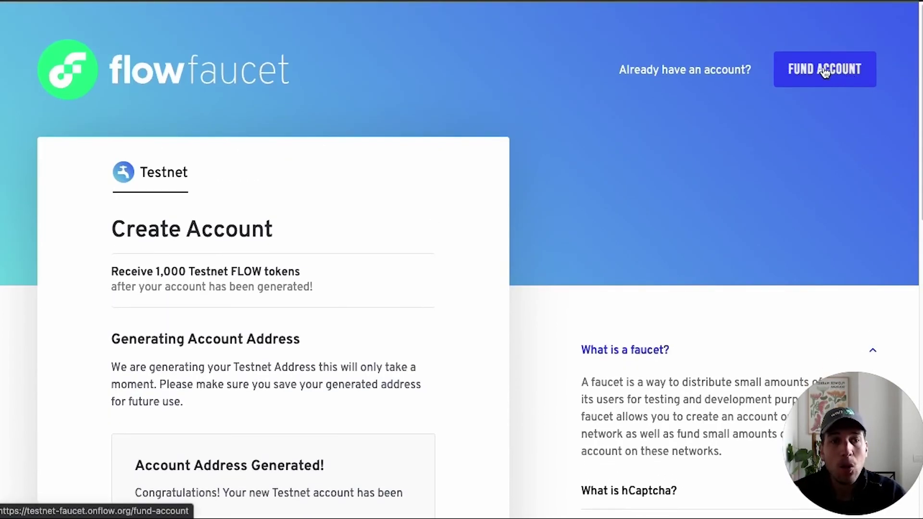
left_click(824, 69)
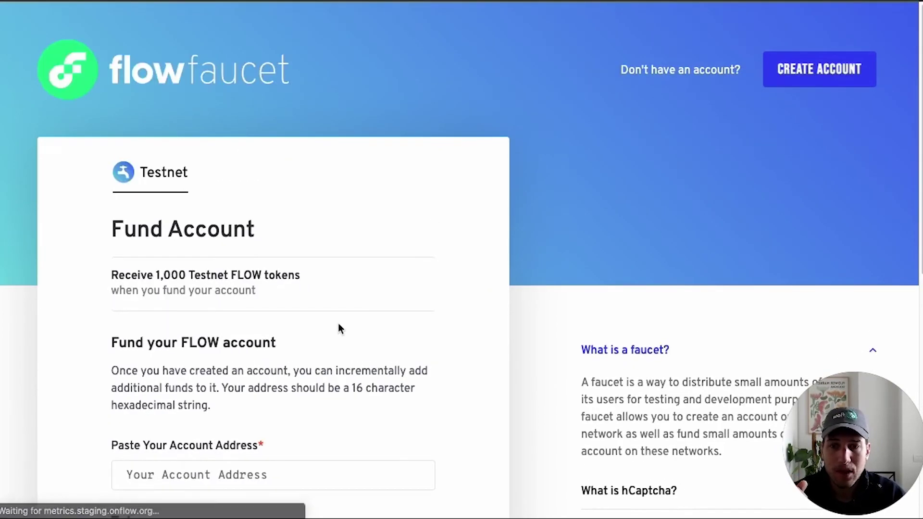
scroll(339, 322, "down", 4)
- Copy the user's account address from the Kitty Items account menu into the faucet form
left_click(196, 288)
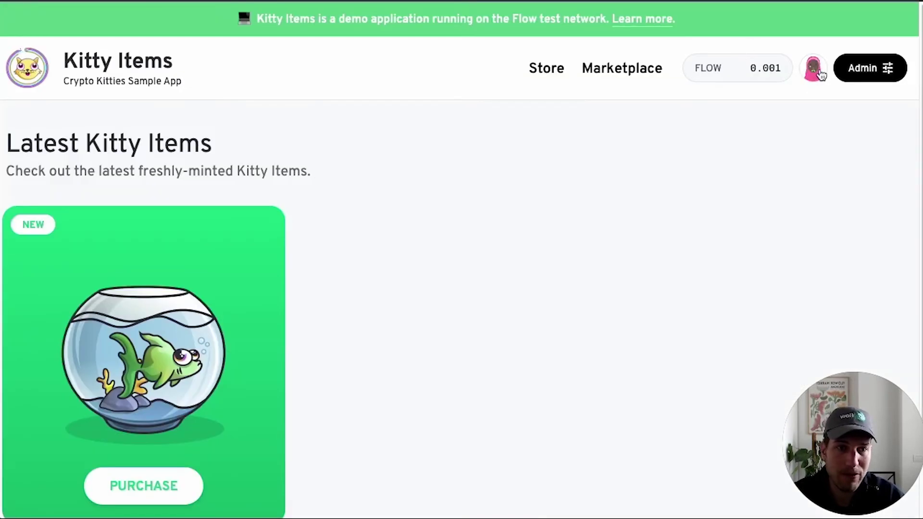
left_click(812, 70)
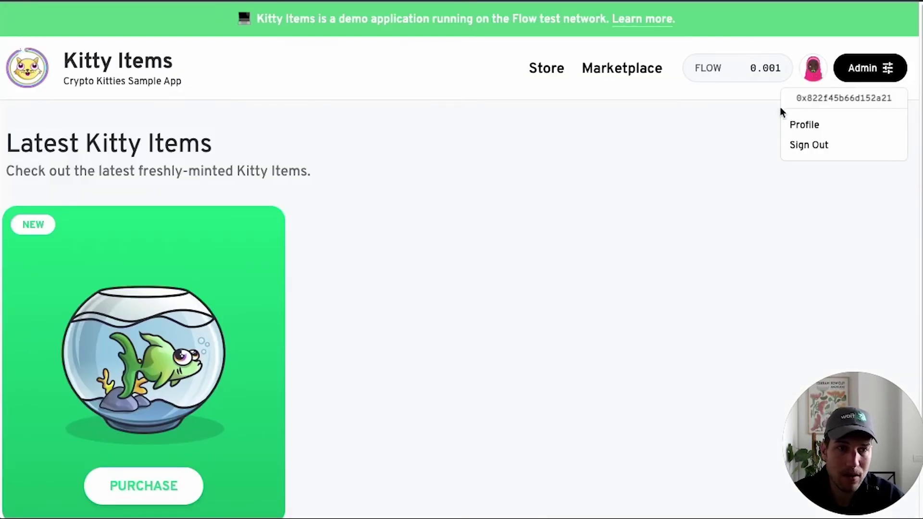
double_click(815, 99)
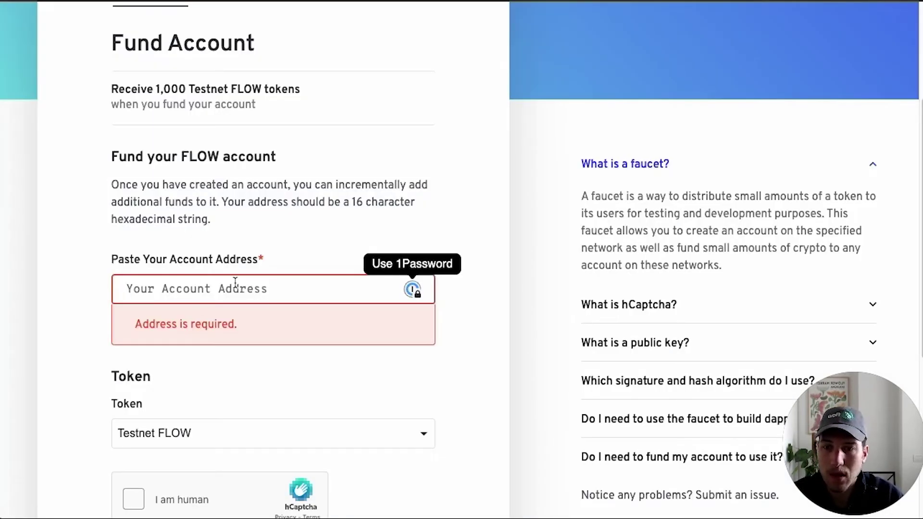
type("0x822f45b66d152a21")
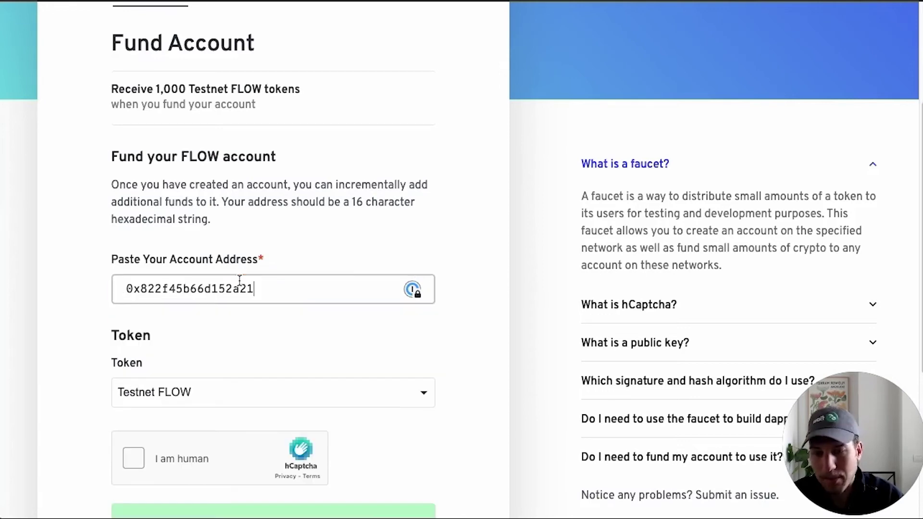
- Pass the airplane hCaptcha check and fund the account with 1,000 testnet FLOW
left_click(135, 460)
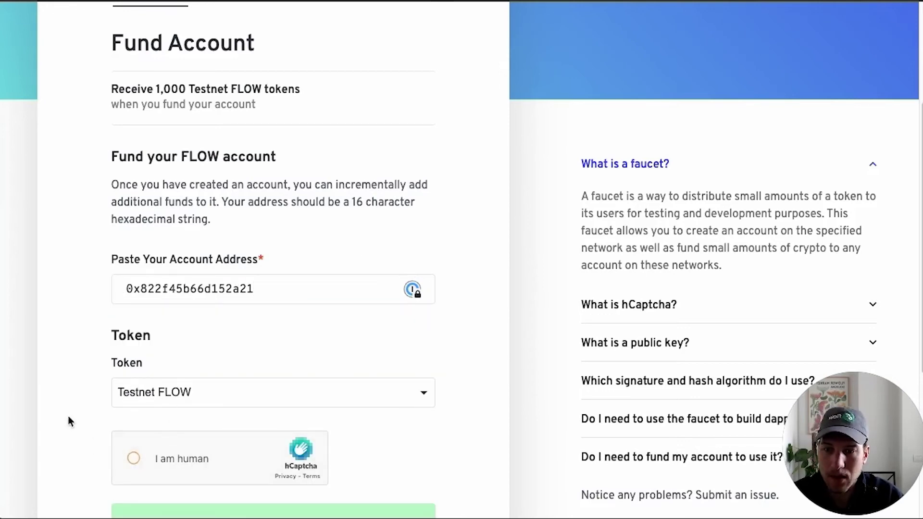
scroll(274, 247, "up", 2)
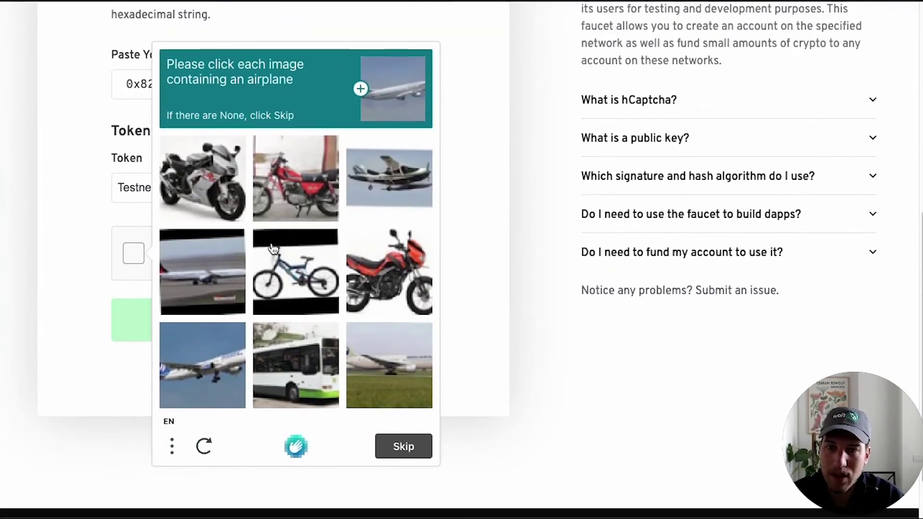
left_click(208, 288)
left_click(206, 374)
left_click(383, 191)
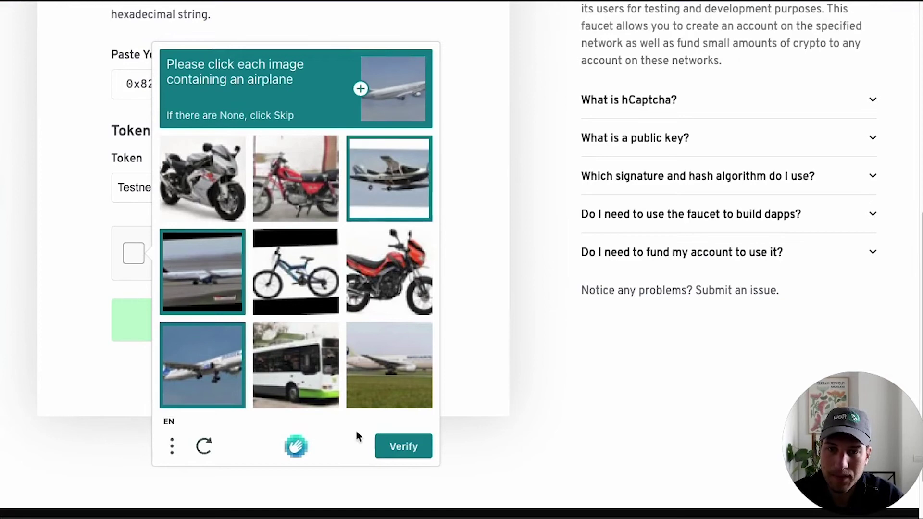
left_click(391, 378)
left_click(403, 445)
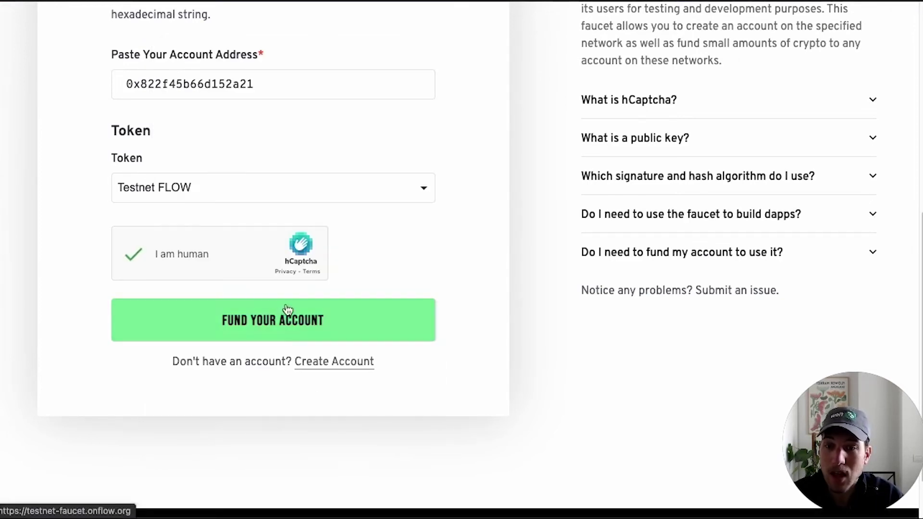
left_click(272, 316)
scroll(594, 260, "up", 5)
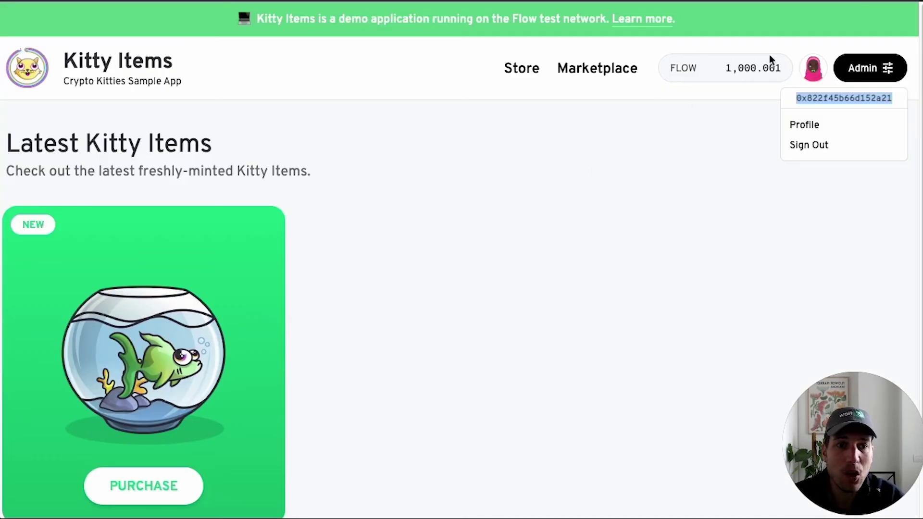
- Close the account menu and open the Green Fishbowl's detail page
left_click(648, 209)
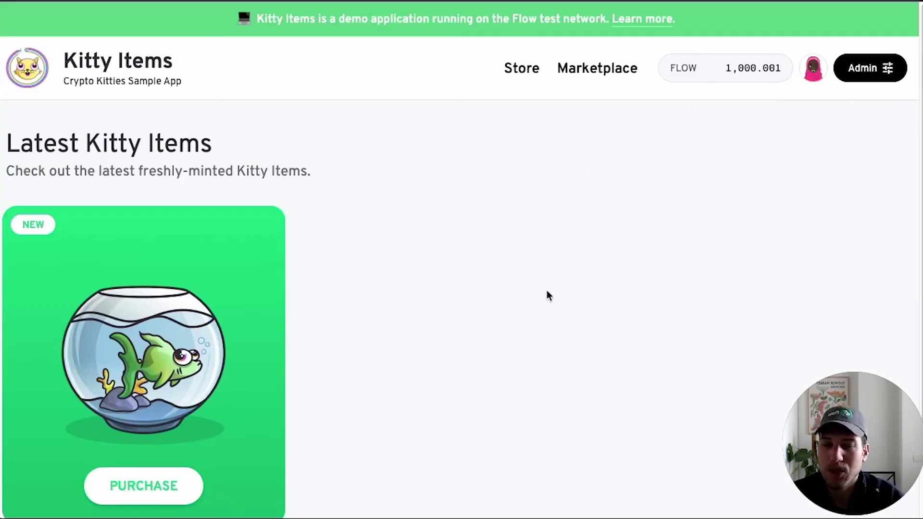
scroll(546, 291, "down", 3)
scroll(546, 291, "up", 3)
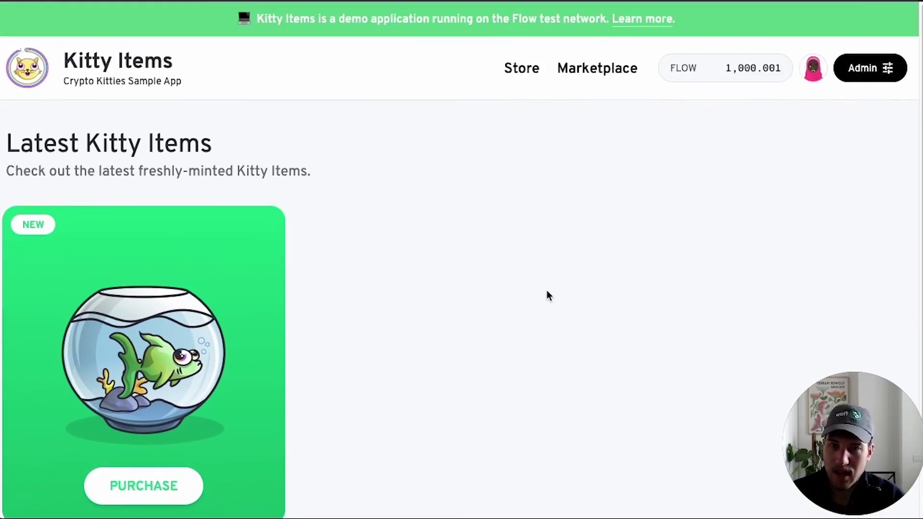
scroll(547, 291, "down", 3)
scroll(546, 290, "up", 2)
scroll(546, 291, "down", 1)
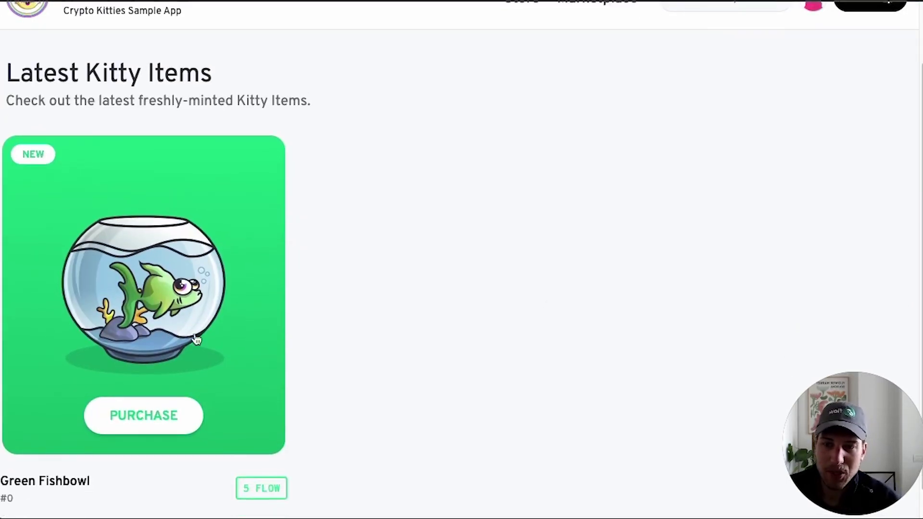
scroll(410, 346, "up", 1)
scroll(411, 347, "down", 1)
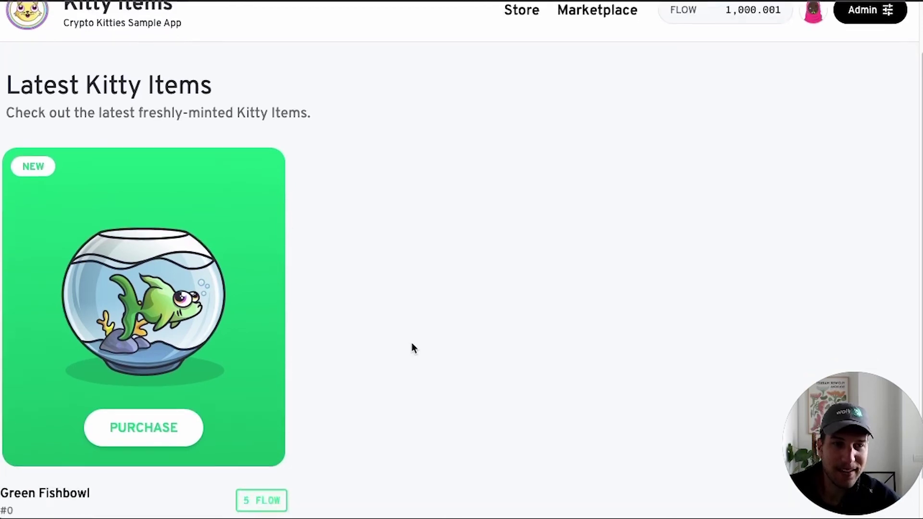
left_click(161, 417)
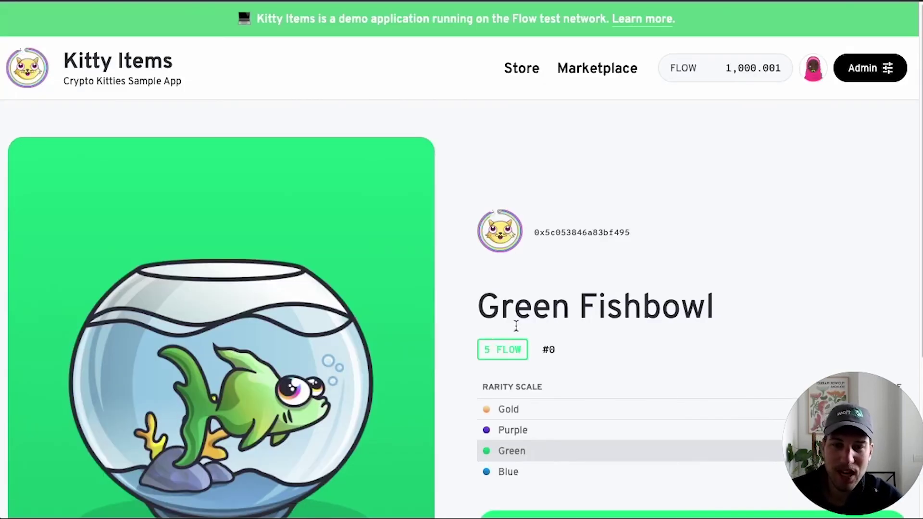
scroll(512, 288, "down", 4)
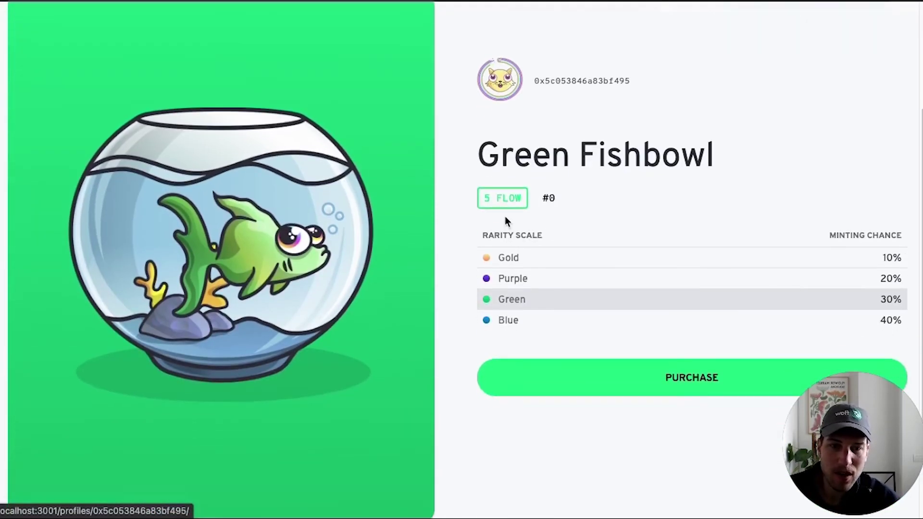
- Buy the Green Fishbowl for 5 FLOW, reviewing the script and approving in Blocto
left_click(688, 378)
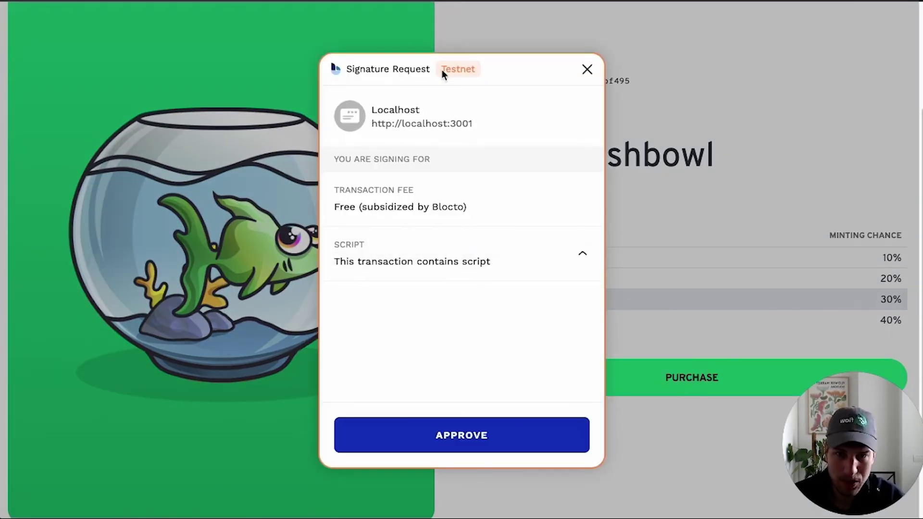
left_click(582, 252)
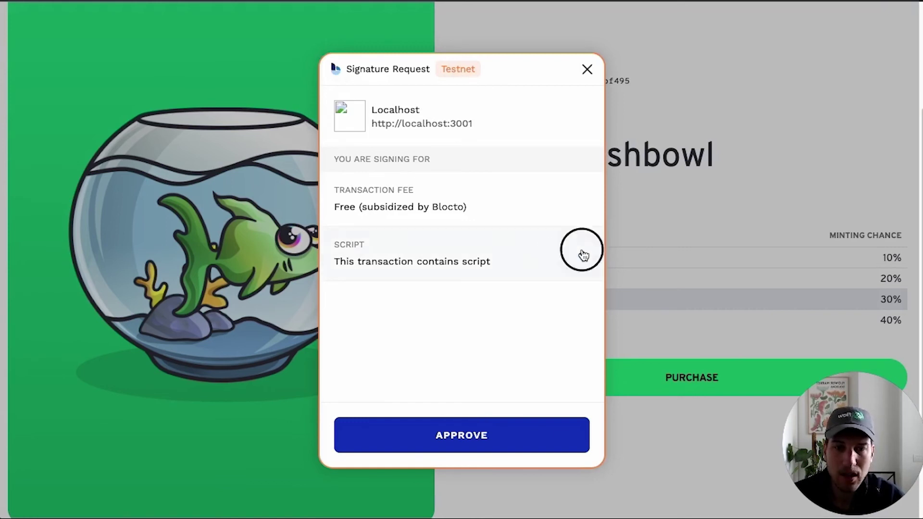
scroll(484, 272, "down", 1)
scroll(484, 272, "down", 5)
scroll(484, 272, "up", 8)
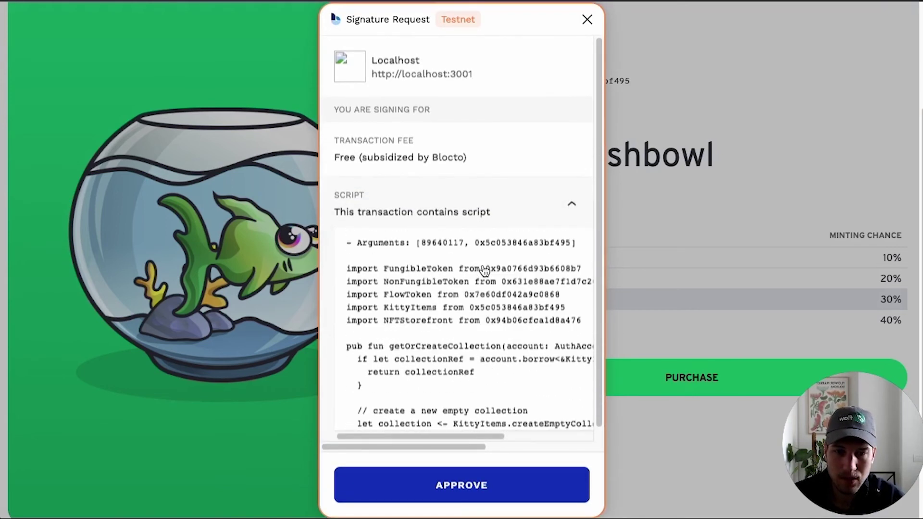
left_click(470, 498)
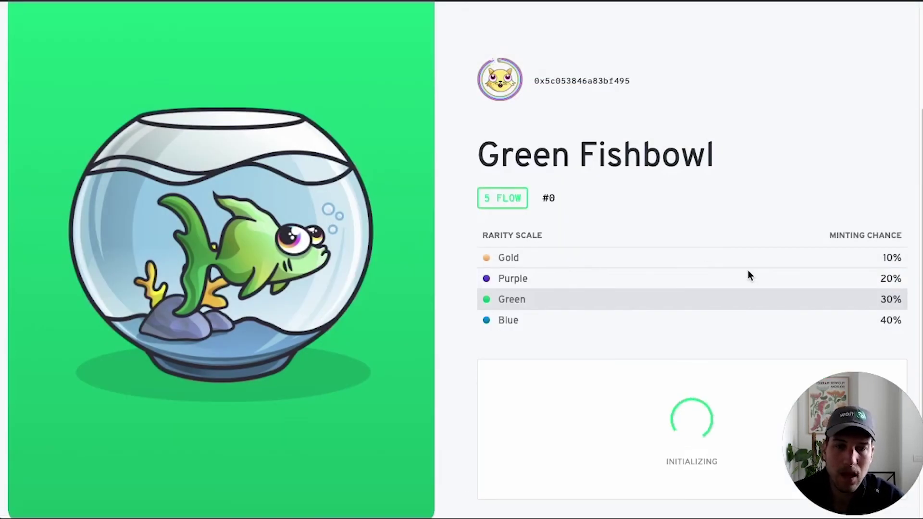
scroll(748, 271, "down", 1)
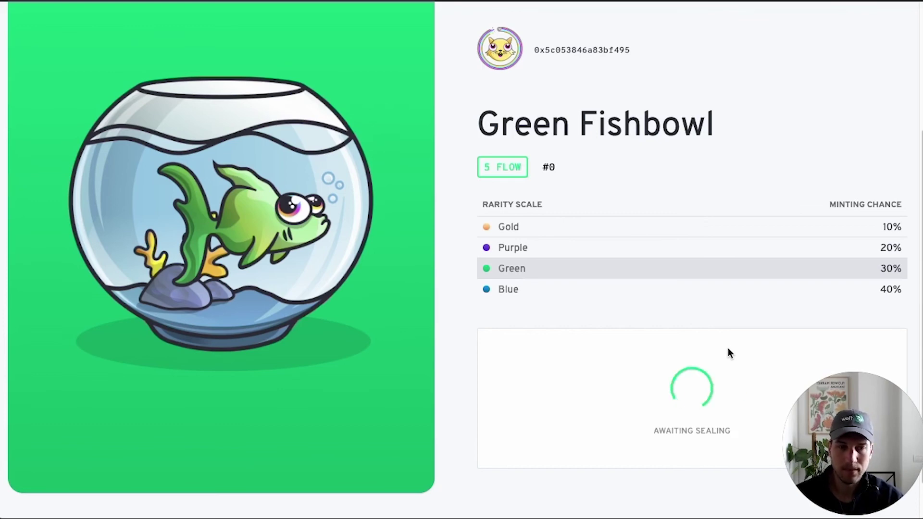
scroll(769, 241, "up", 4)
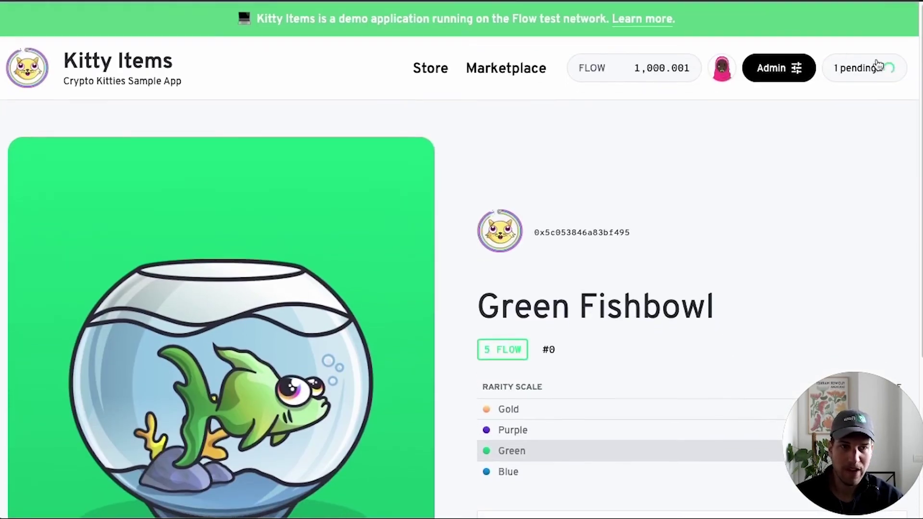